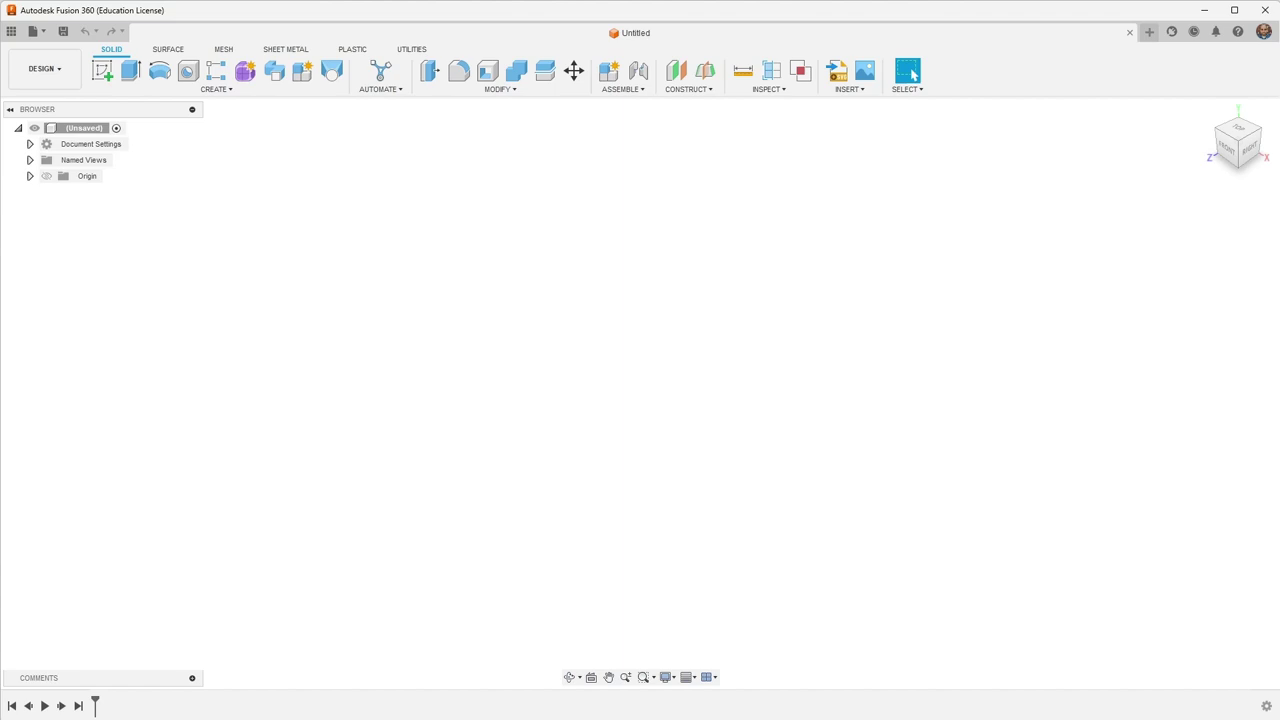
Step: Start a sketch on the XY plane and draw a Ø25 mm circle centred at the origin
{"action": "left_click", "coordinate": [103, 72]}
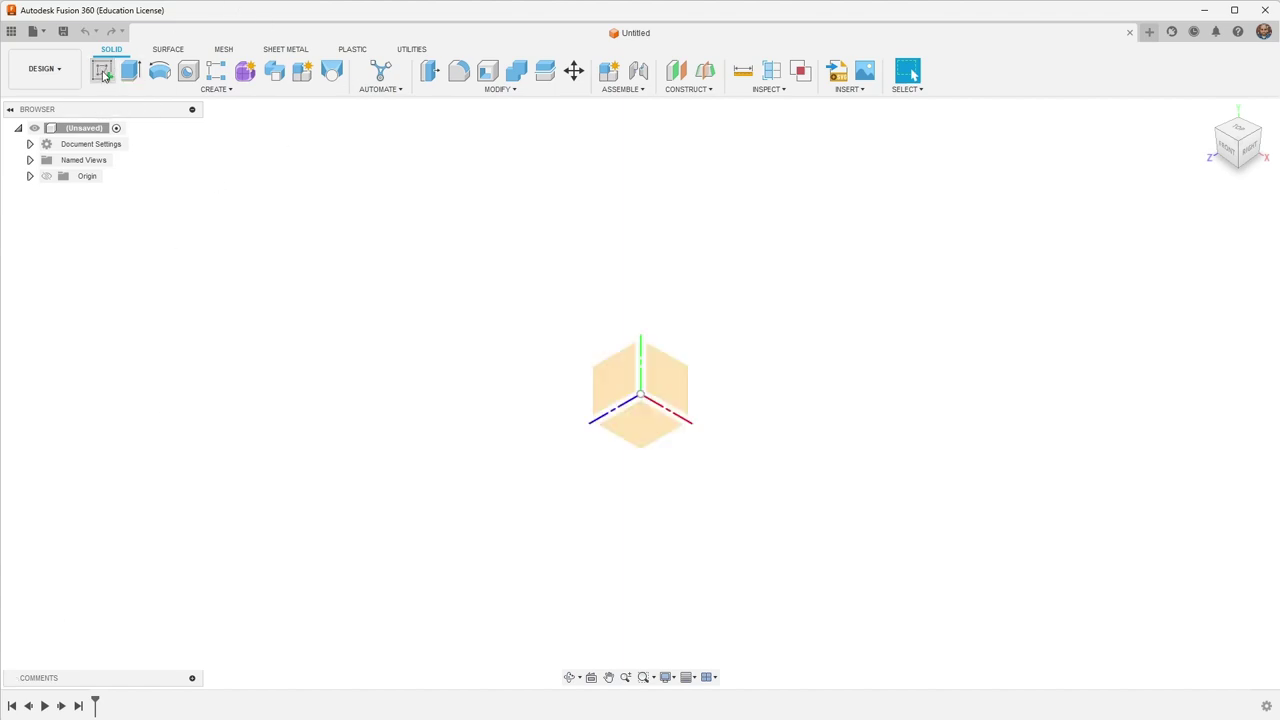
{"action": "left_click", "coordinate": [645, 426]}
{"action": "left_click", "coordinate": [160, 72]}
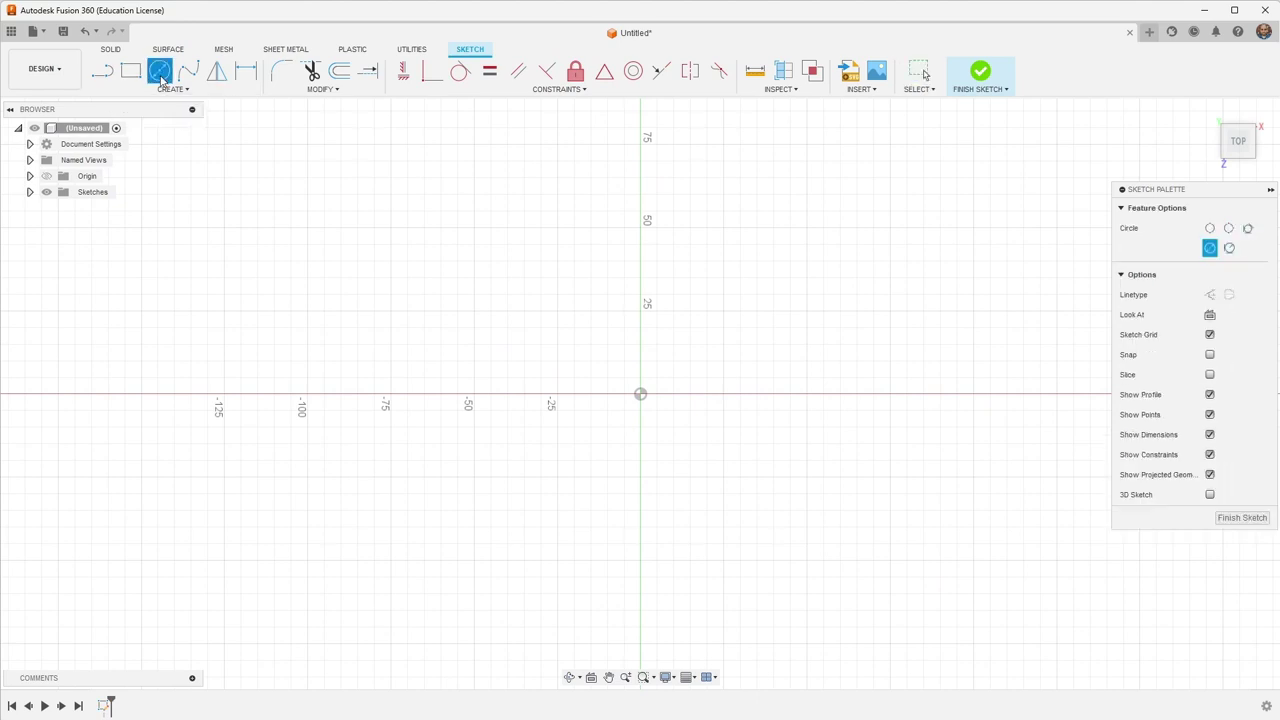
{"action": "left_click", "coordinate": [641, 395]}
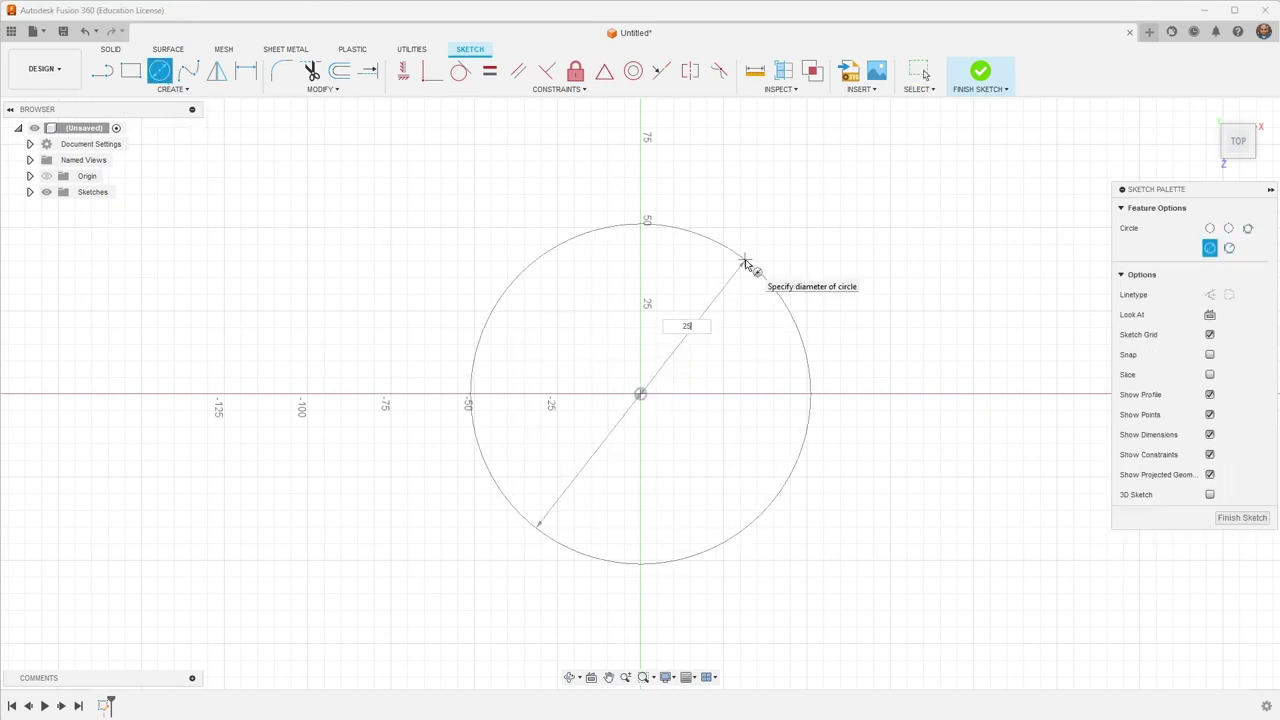
{"action": "type", "text": "25"}
{"action": "key", "text": "Return"}
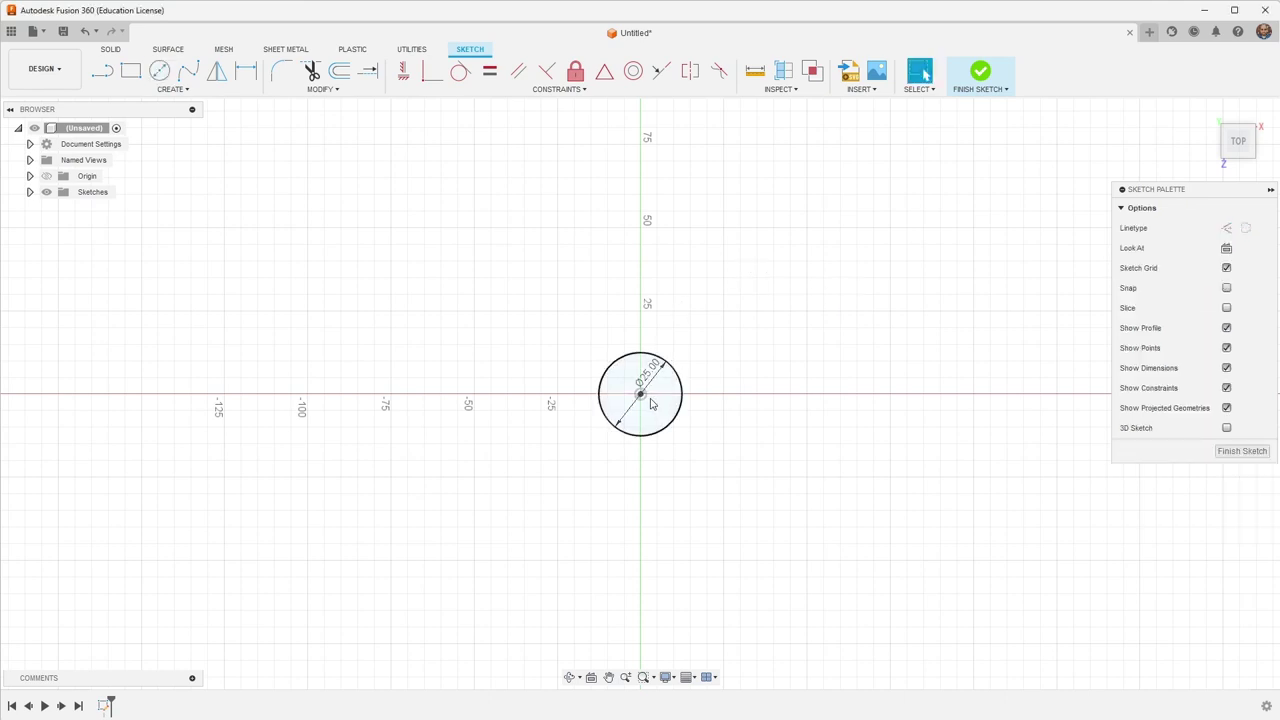
{"action": "scroll", "coordinate": [648, 396], "scroll_direction": "up", "scroll_amount": 6}
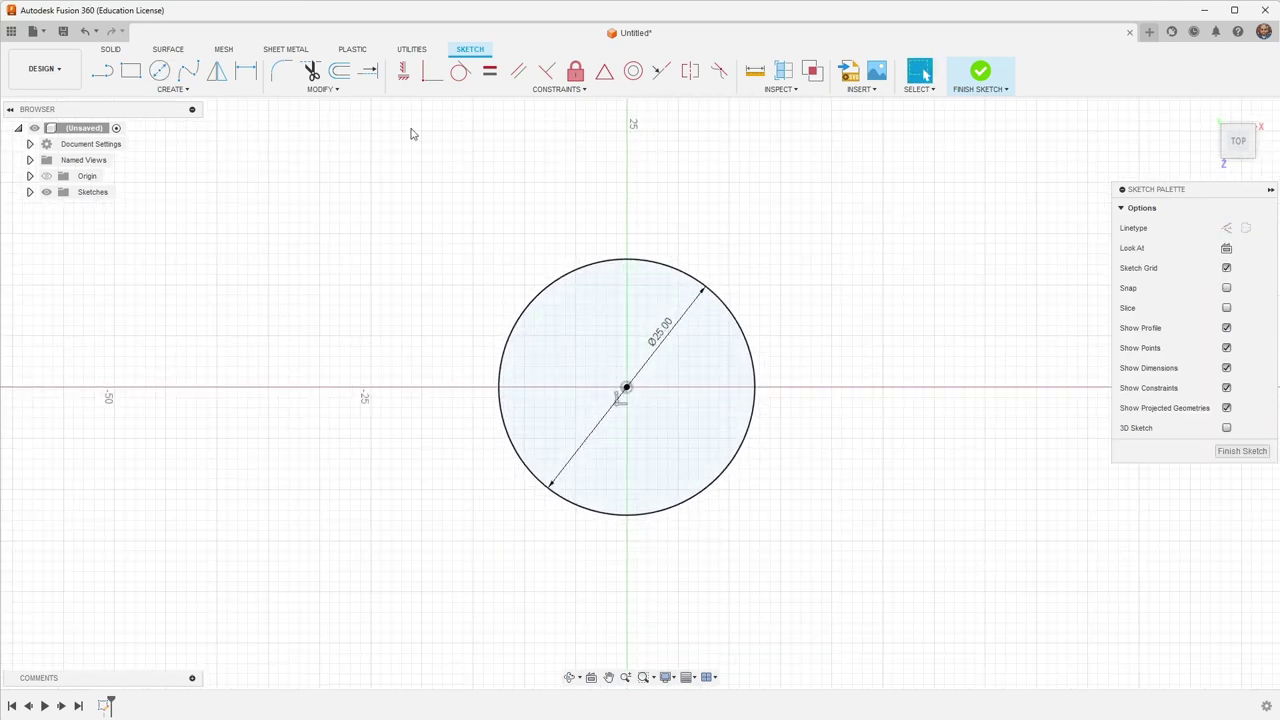
Step: Add a concentric Ø3 mm circle at the origin inside the 25 mm circle
{"action": "left_click", "coordinate": [159, 70]}
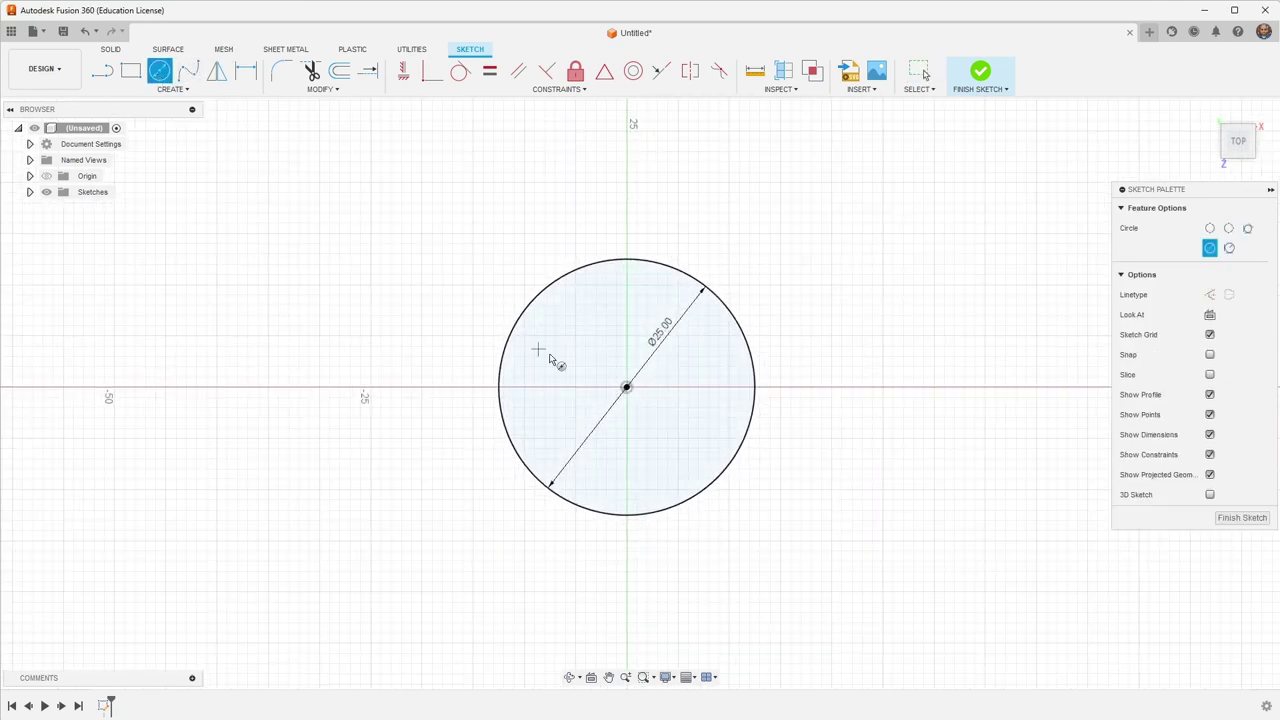
{"action": "left_click", "coordinate": [626, 387]}
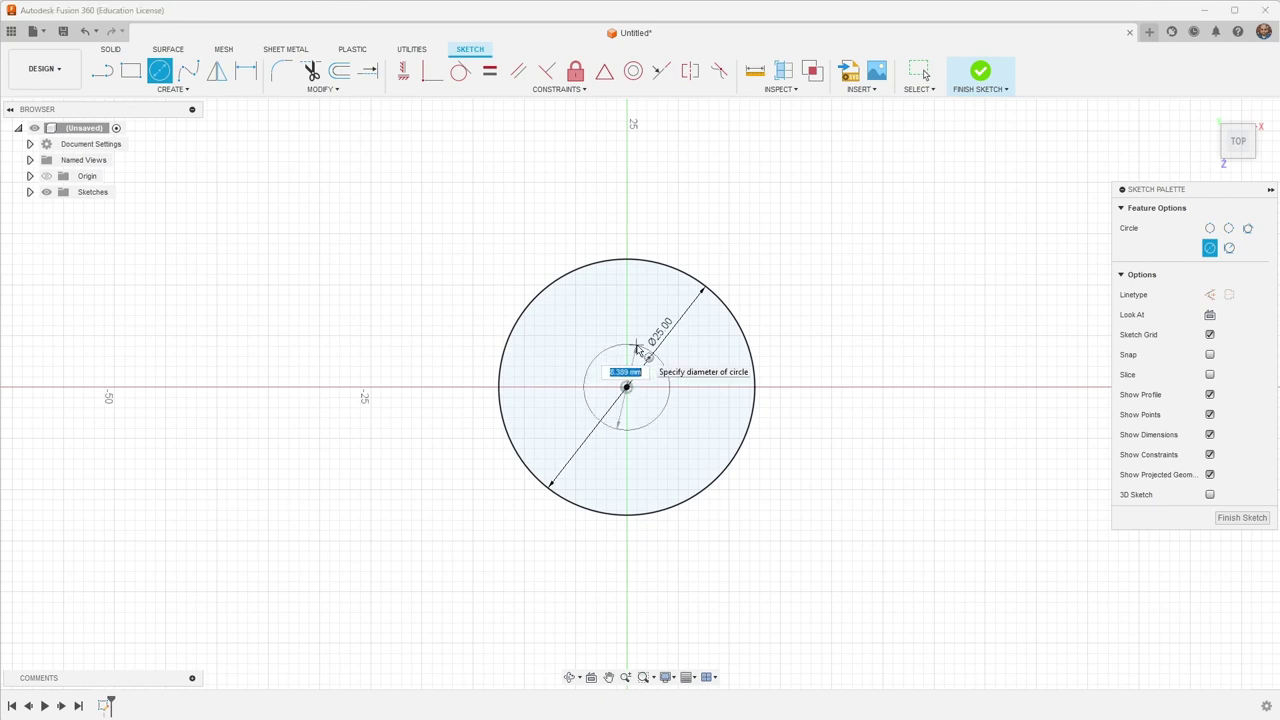
{"action": "type", "text": "3"}
{"action": "key", "text": "Return"}
{"action": "key", "text": "Escape"}
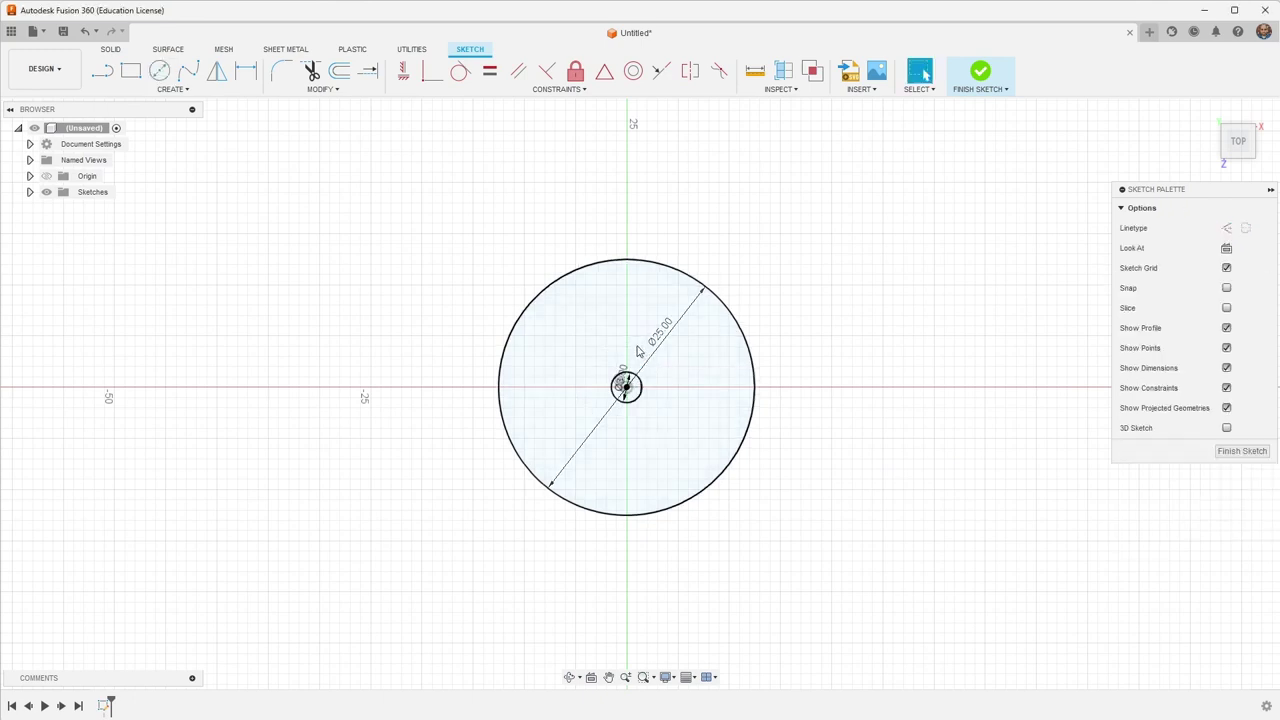
{"action": "scroll", "coordinate": [720, 417], "scroll_direction": "up", "scroll_amount": 3}
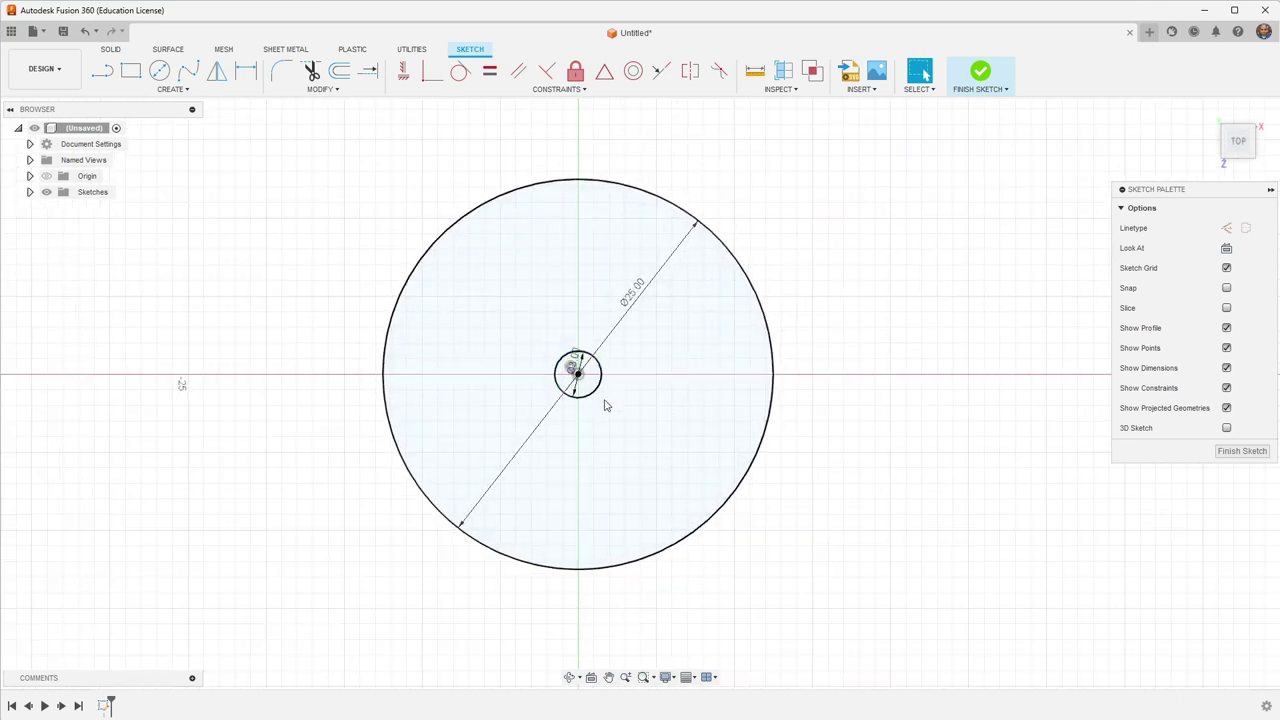
Step: Finish the sketch, return to the home view, and select the outer ring and inner circle profiles
{"action": "left_click", "coordinate": [980, 70]}
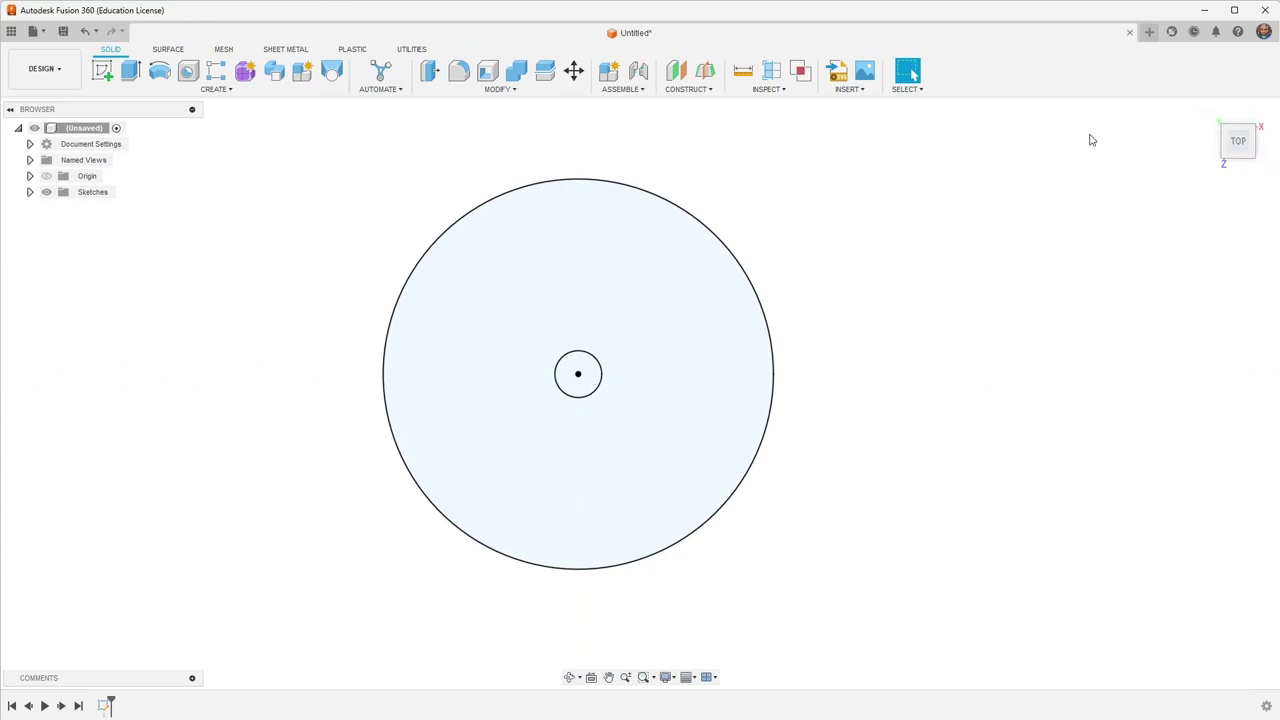
{"action": "left_click", "coordinate": [1220, 108]}
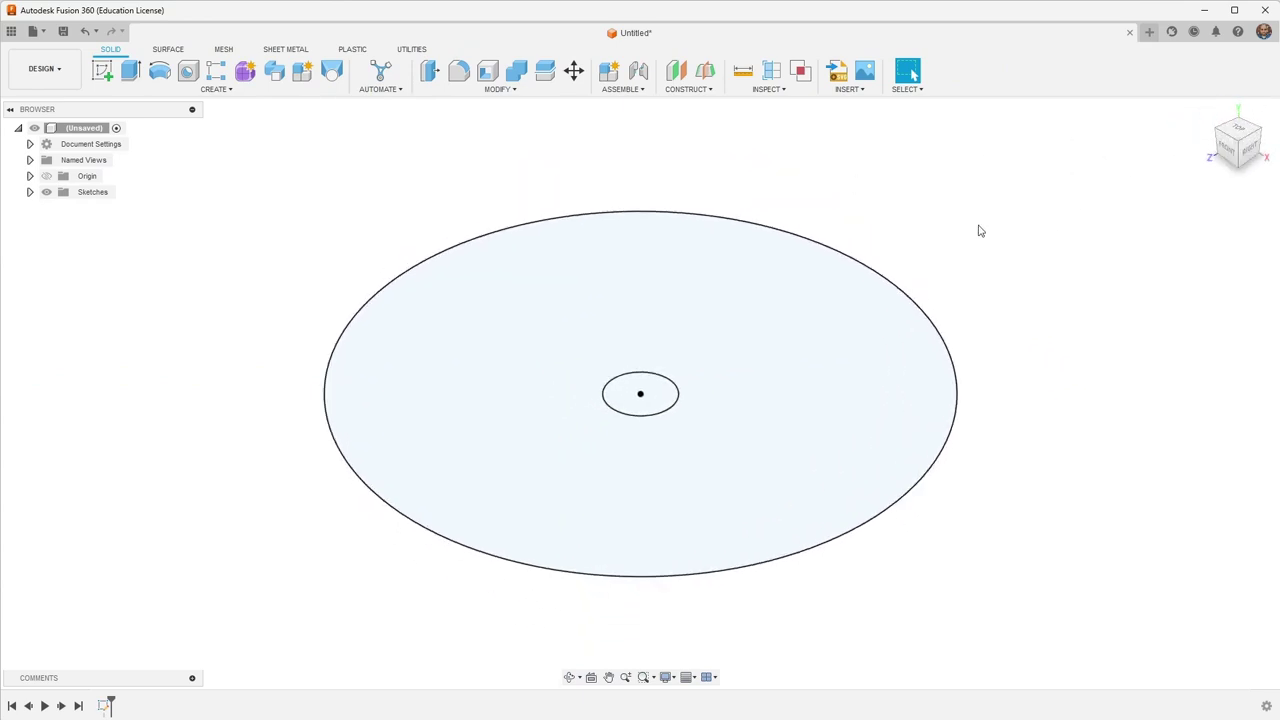
{"action": "left_click", "coordinate": [628, 362]}
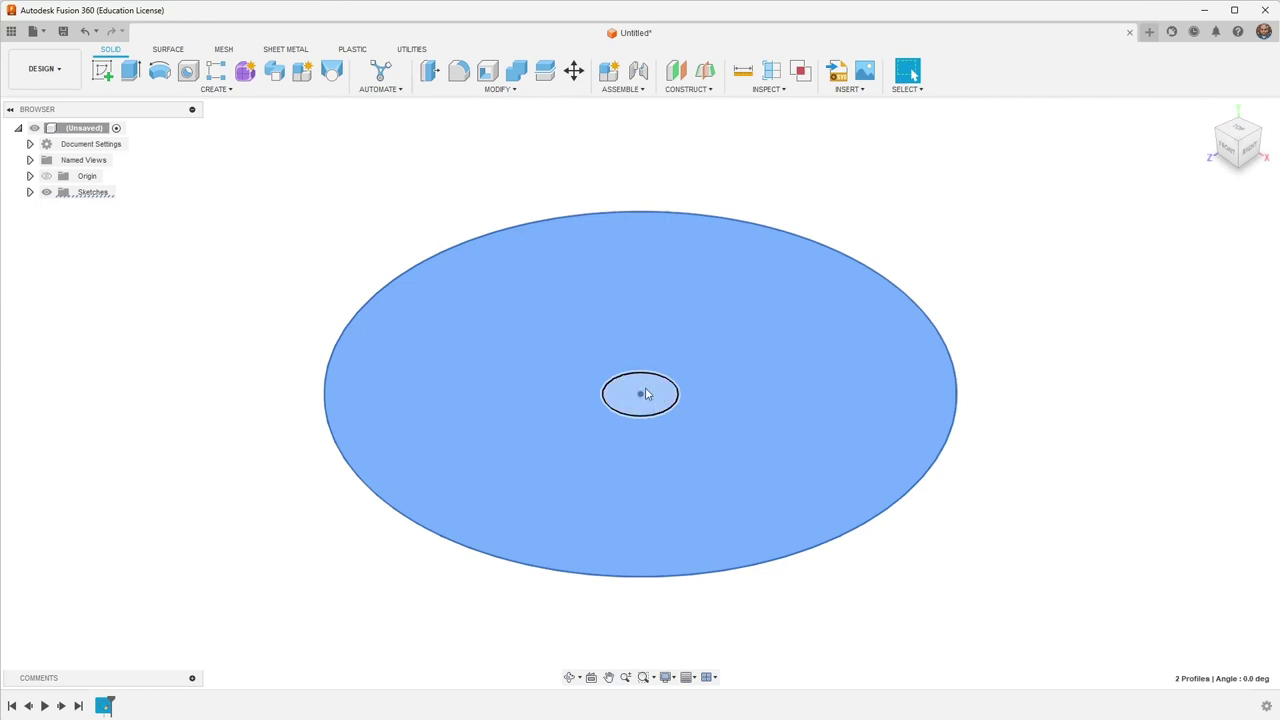
{"action": "left_click", "coordinate": [652, 394]}
Step: Extrude the selected profiles upward into a solid cylinder, entering 5 as the height
{"action": "left_click", "coordinate": [130, 70]}
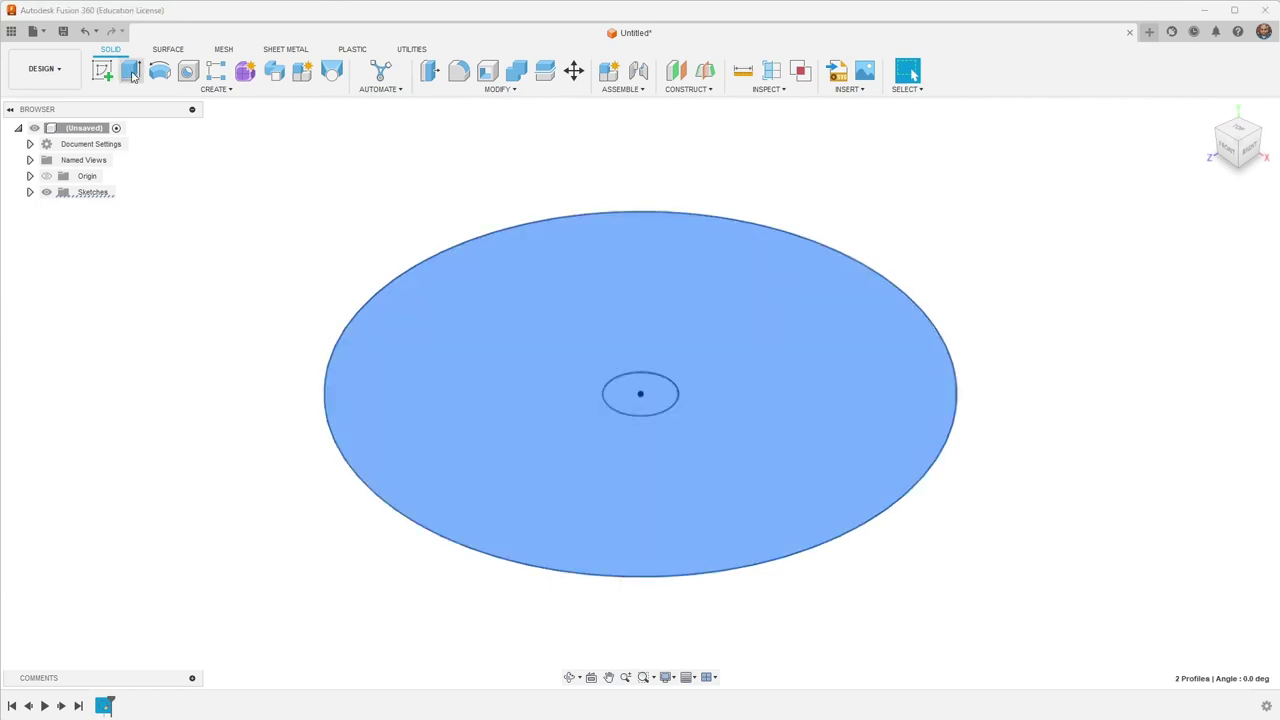
{"action": "left_click_drag", "start_coordinate": [640, 387], "coordinate": [637, 301]}
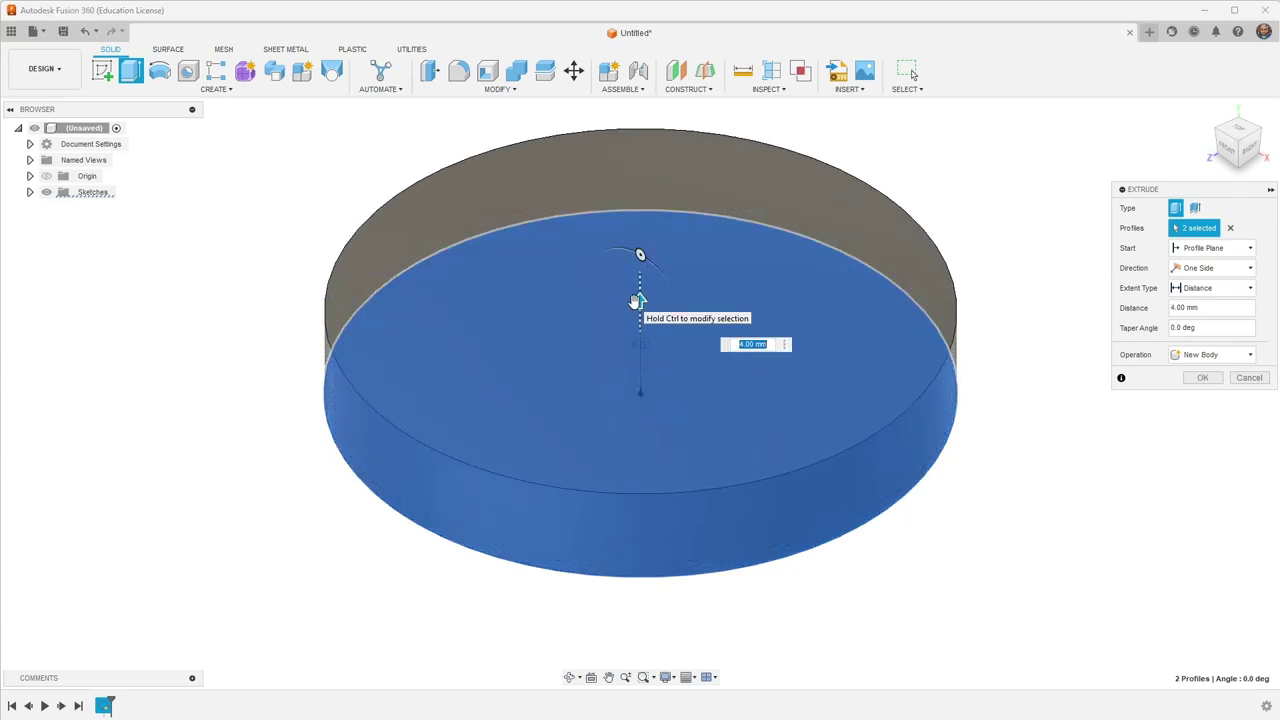
{"action": "type", "text": "5"}
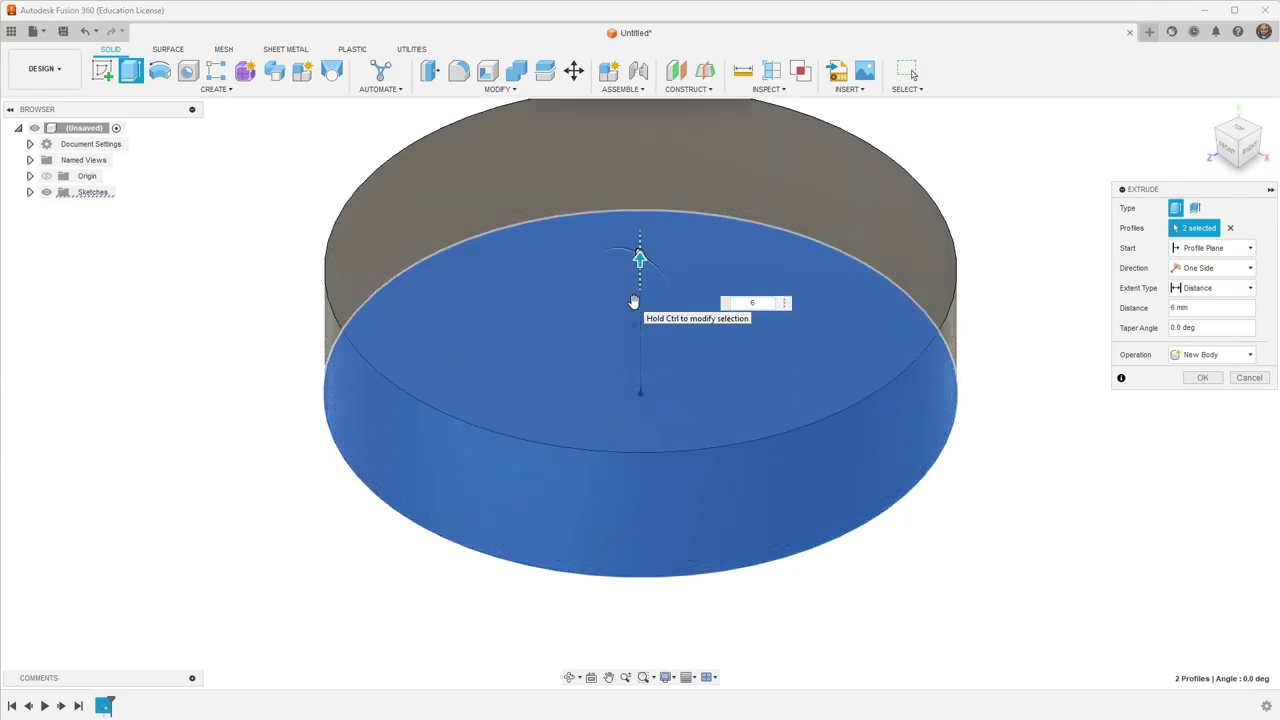
{"action": "key", "text": "Return"}
{"action": "scroll", "coordinate": [793, 475], "scroll_direction": "down", "scroll_amount": 5}
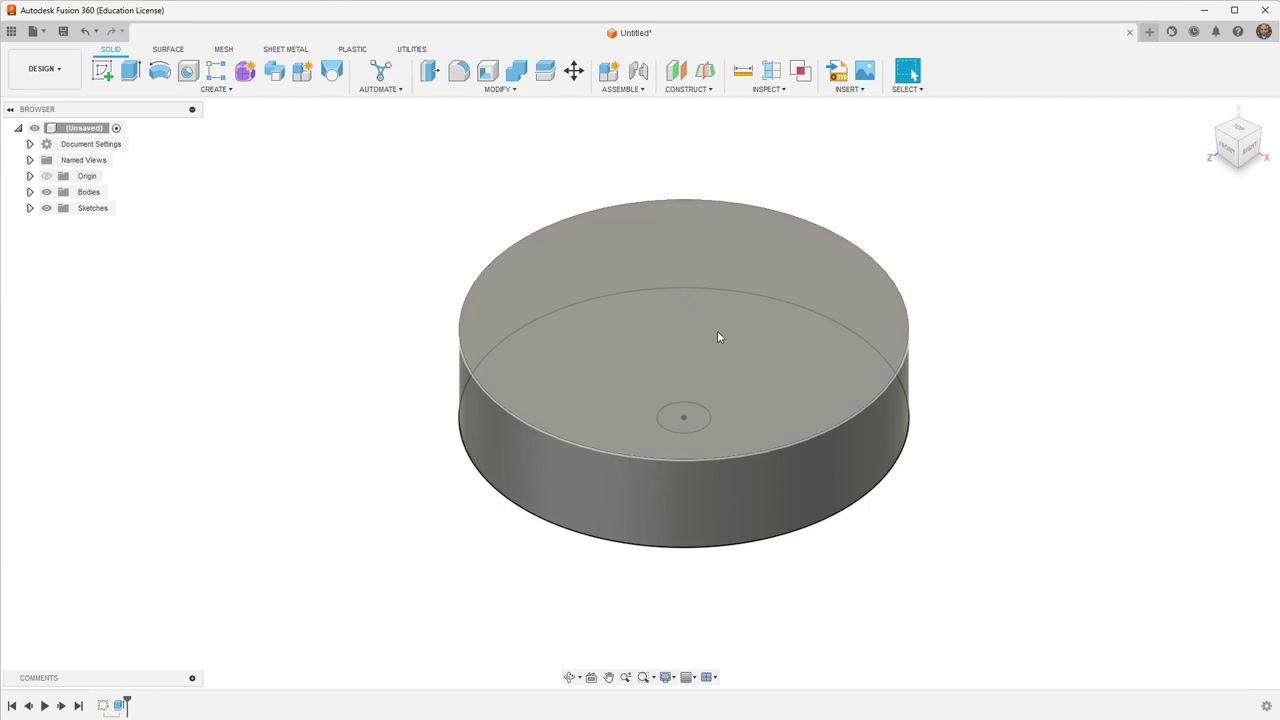
{"action": "scroll", "coordinate": [937, 421], "scroll_direction": "down", "scroll_amount": 1}
{"action": "scroll", "coordinate": [949, 431], "scroll_direction": "up", "scroll_amount": 2}
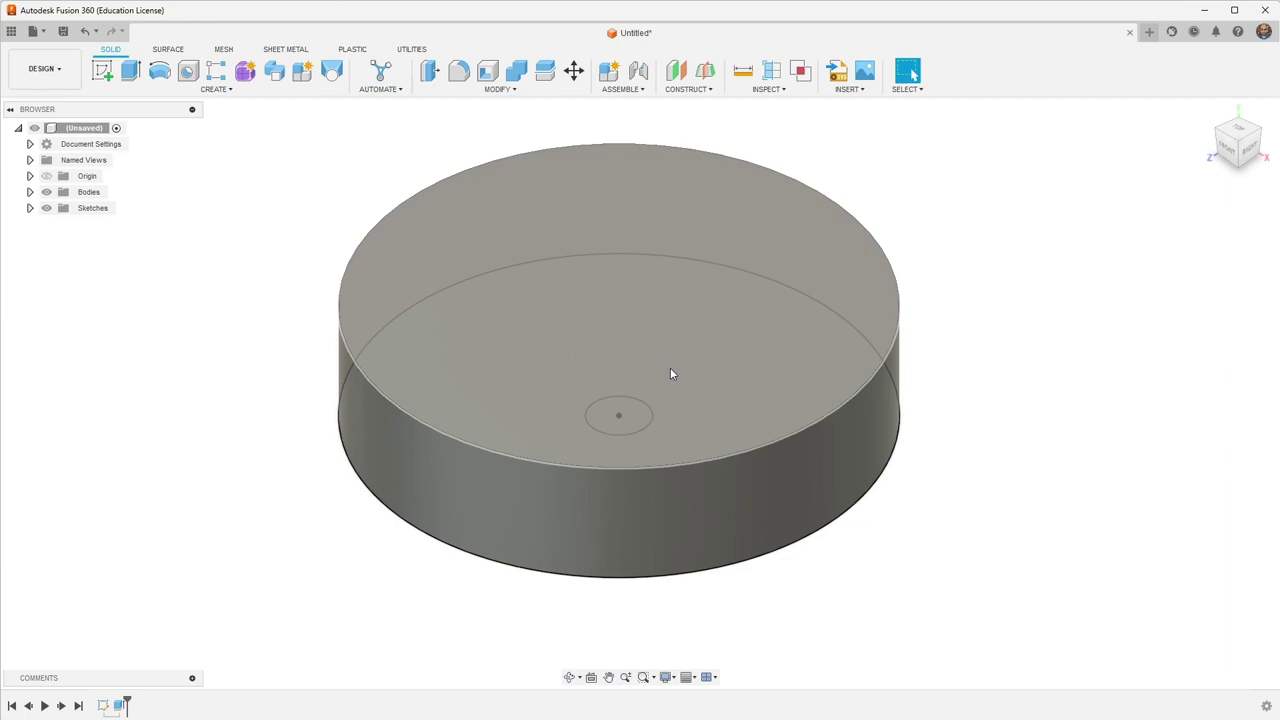
Step: Create an offset construction plane 1 mm from the XZ origin plane
{"action": "left_click", "coordinate": [676, 70]}
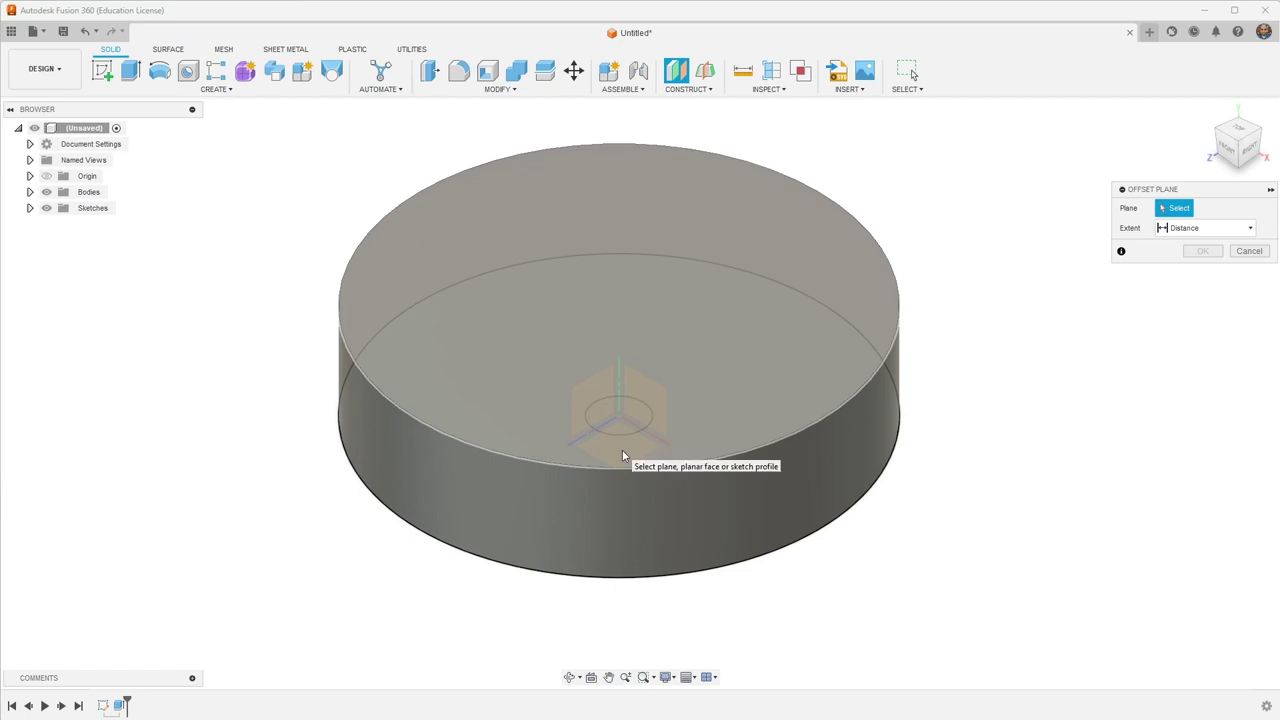
{"action": "left_click", "coordinate": [622, 450]}
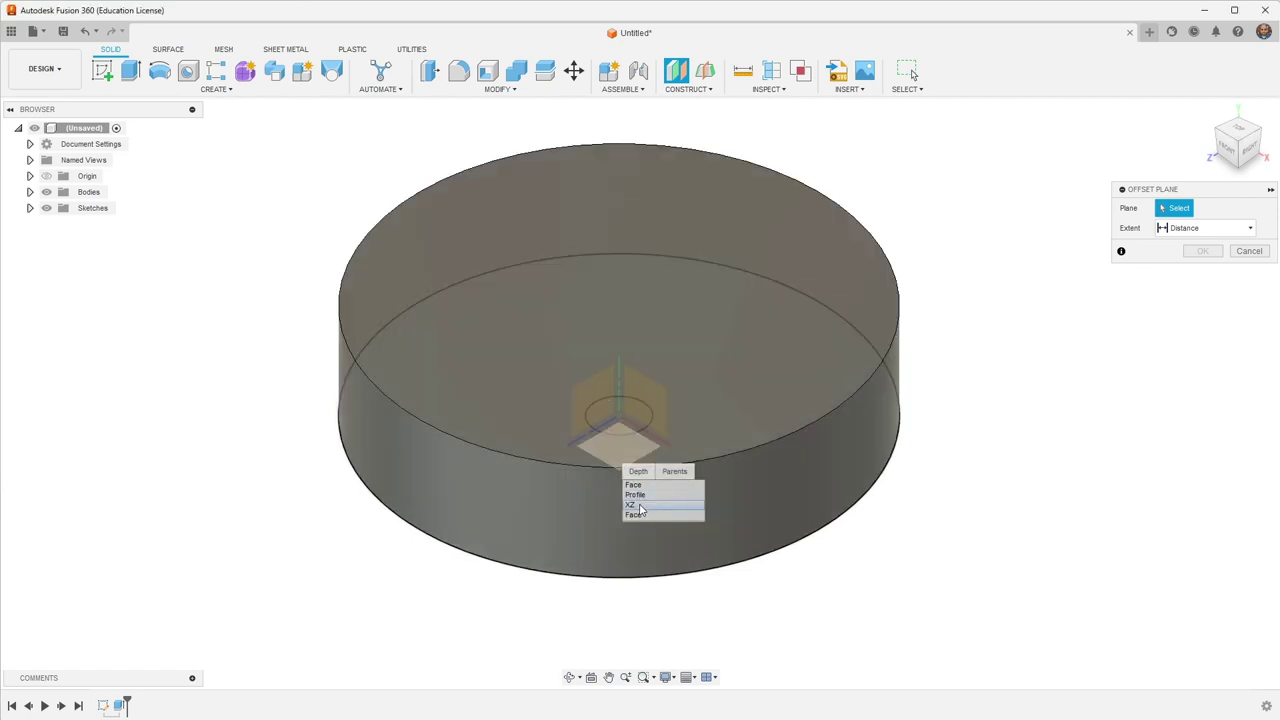
{"action": "left_click", "coordinate": [637, 506]}
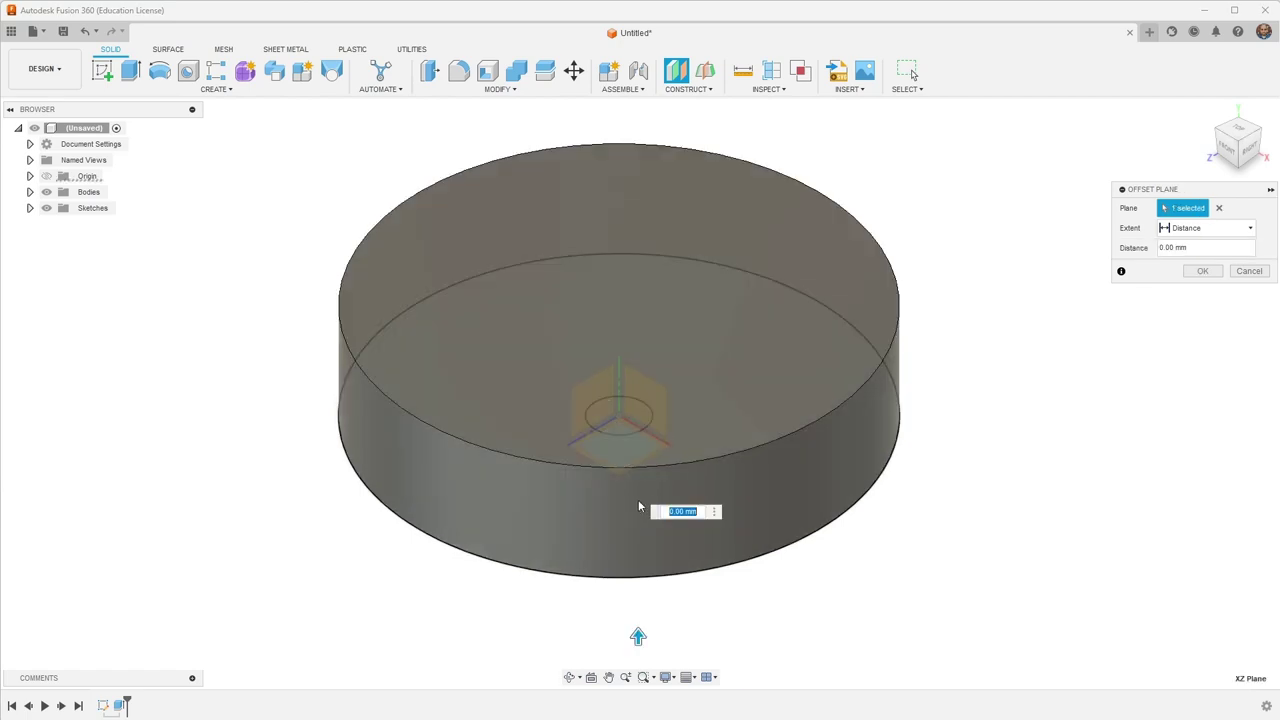
{"action": "left_click_drag", "start_coordinate": [640, 633], "coordinate": [640, 600]}
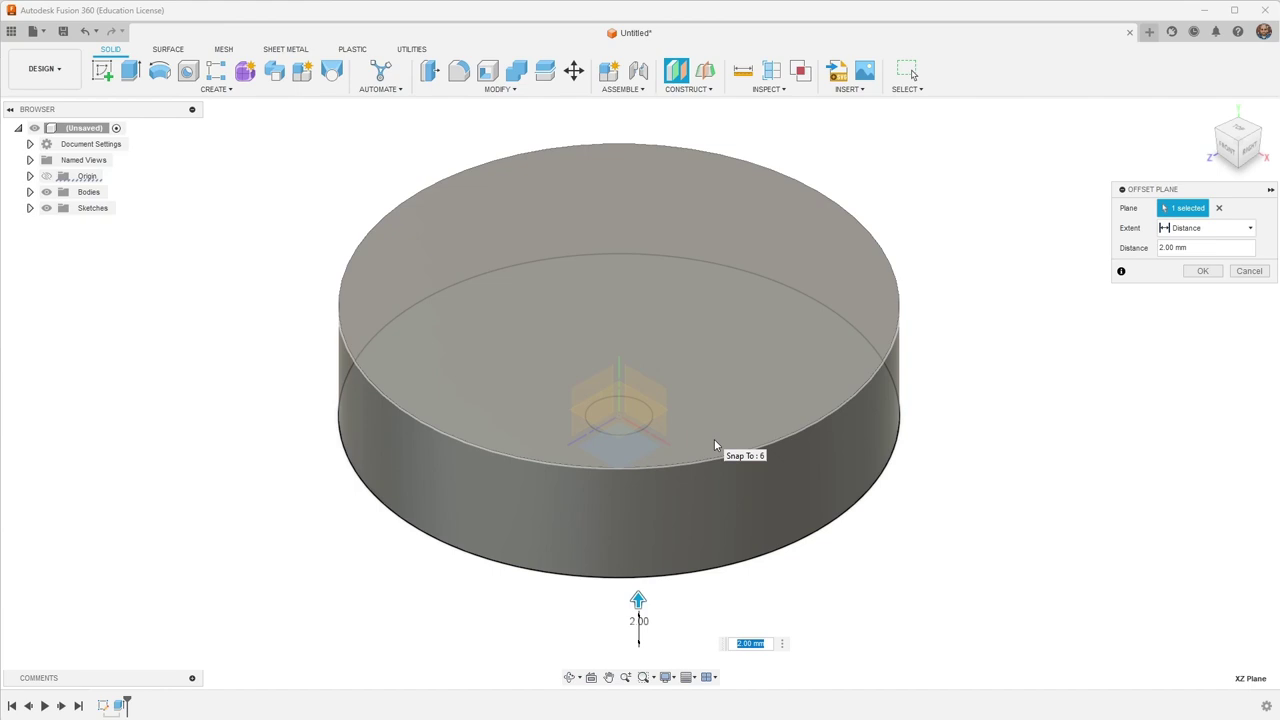
{"action": "type", "text": "1."}
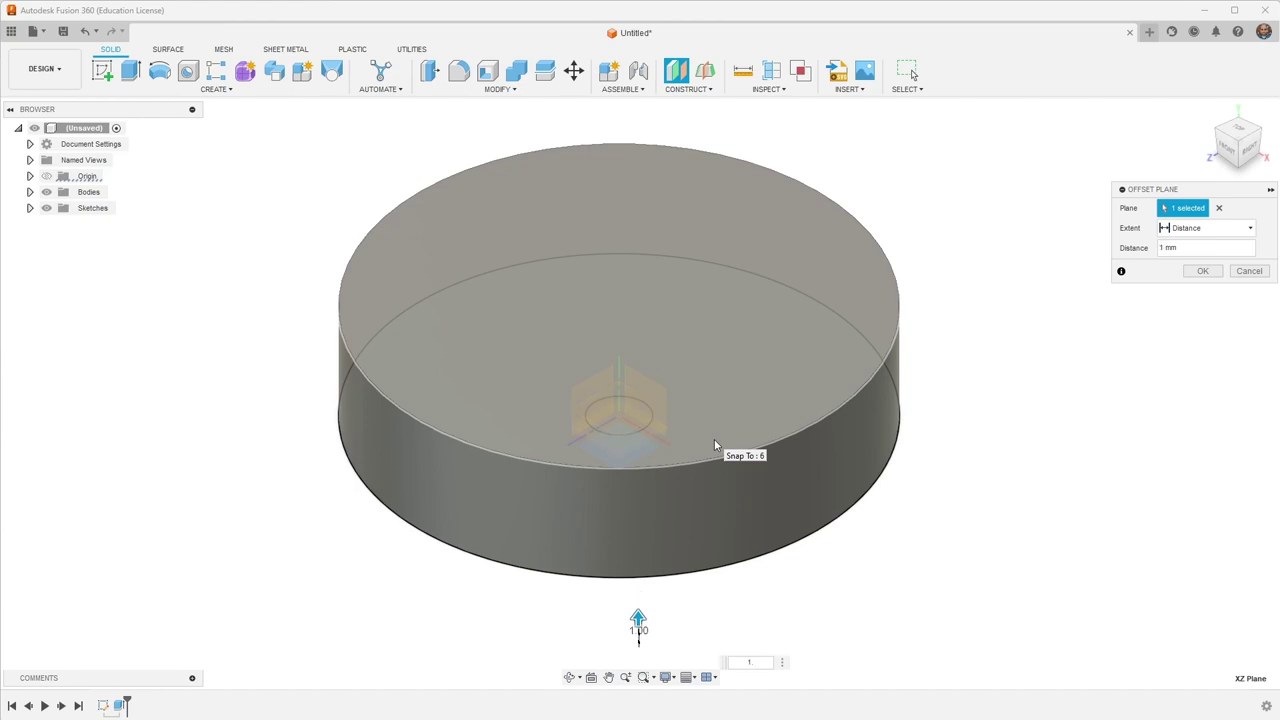
{"action": "key", "text": "Return"}
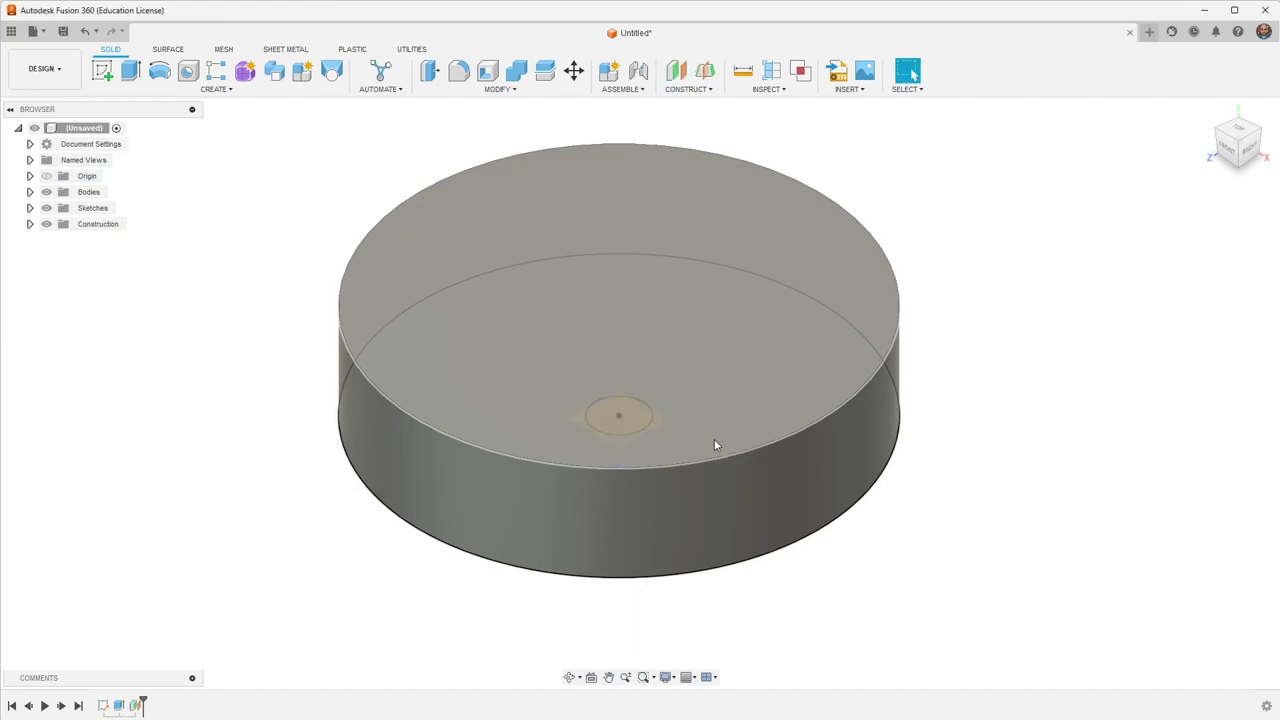
{"action": "mouse_move", "coordinate": [1236, 145]}
{"action": "left_mouse_down"}
{"action": "mouse_move", "coordinate": [1240, 116]}
{"action": "mouse_move", "coordinate": [1228, 170]}
{"action": "left_mouse_up"}
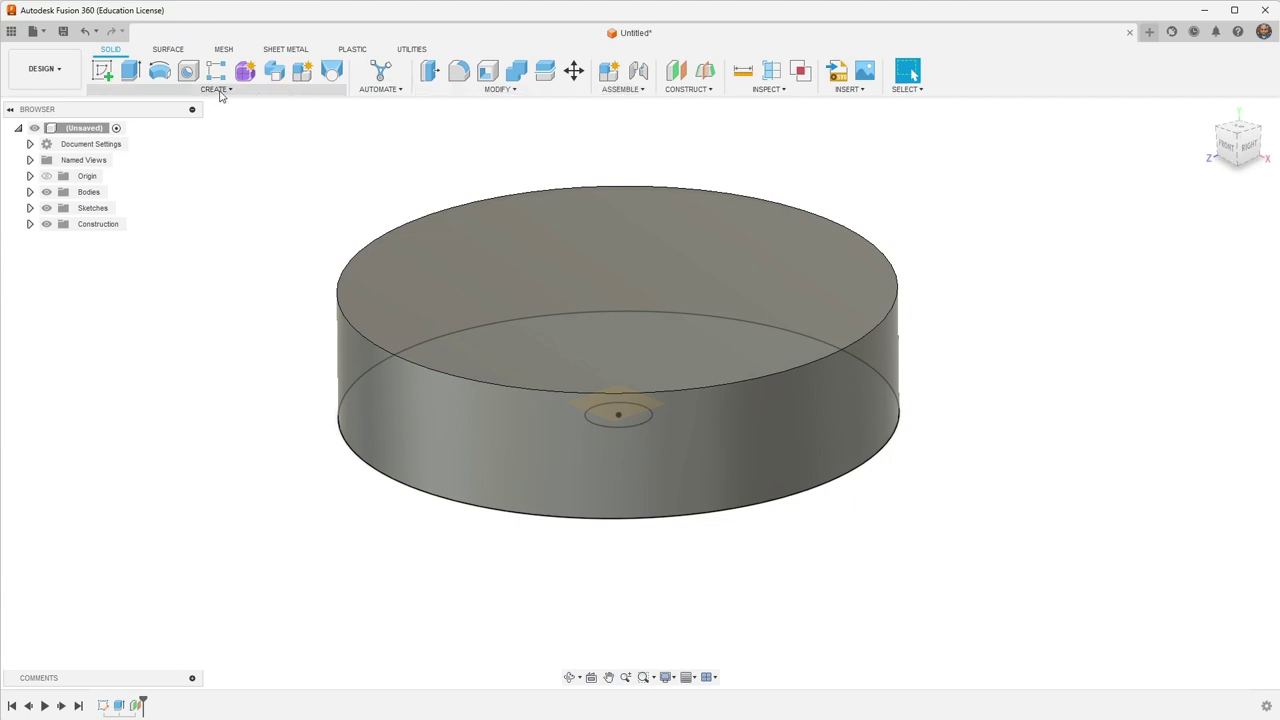
Step: Sketch a circumscribed hexagon sized 3.43 at the origin on the offset plane
{"action": "left_click", "coordinate": [110, 70]}
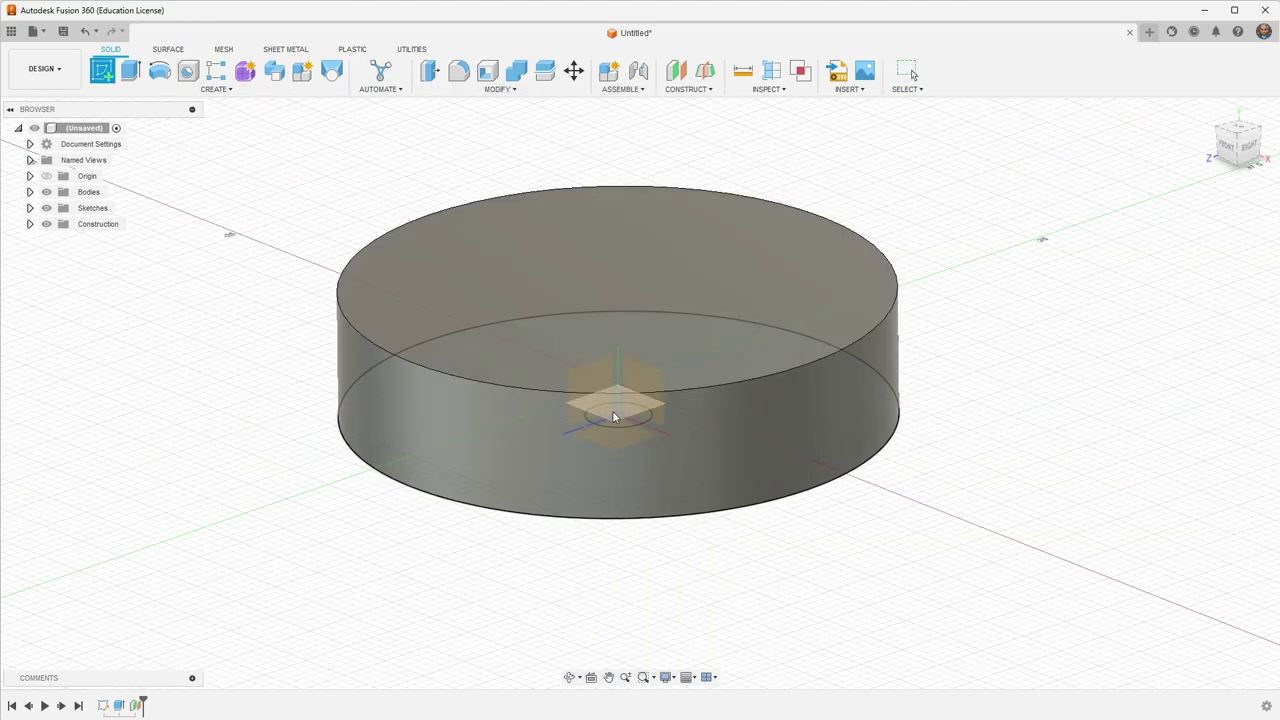
{"action": "left_click", "coordinate": [612, 410]}
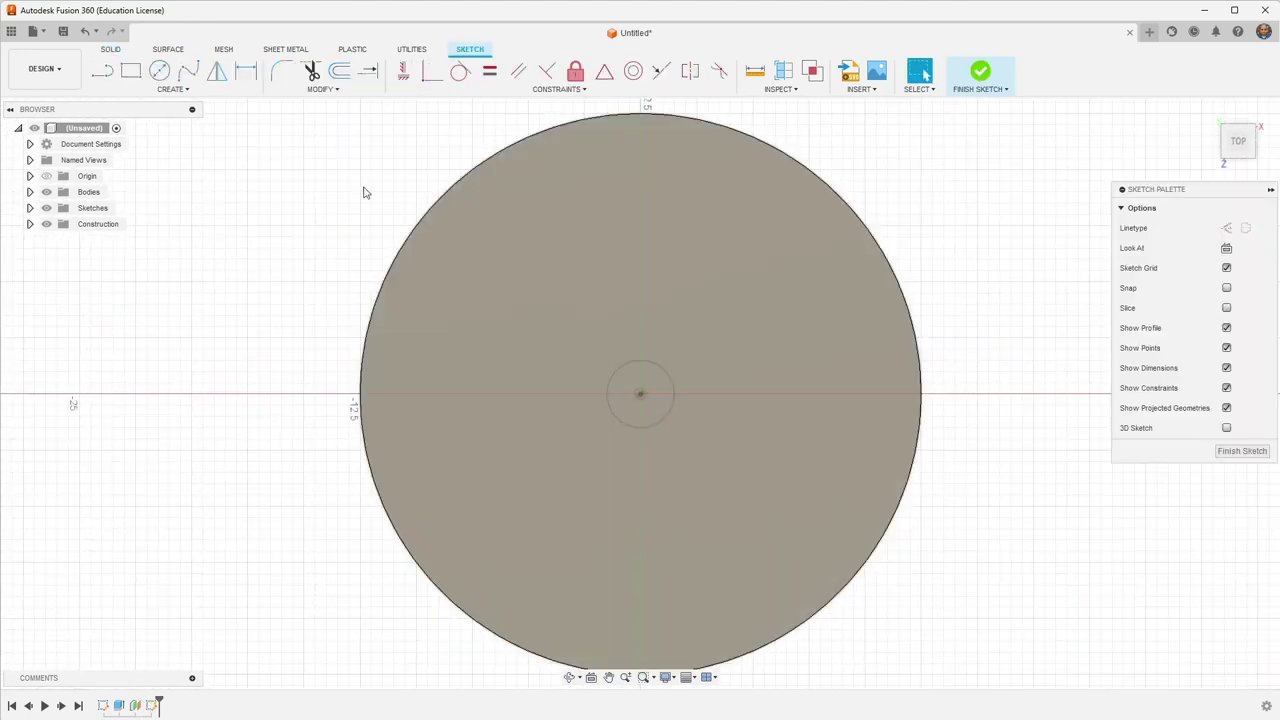
{"action": "left_click", "coordinate": [176, 90]}
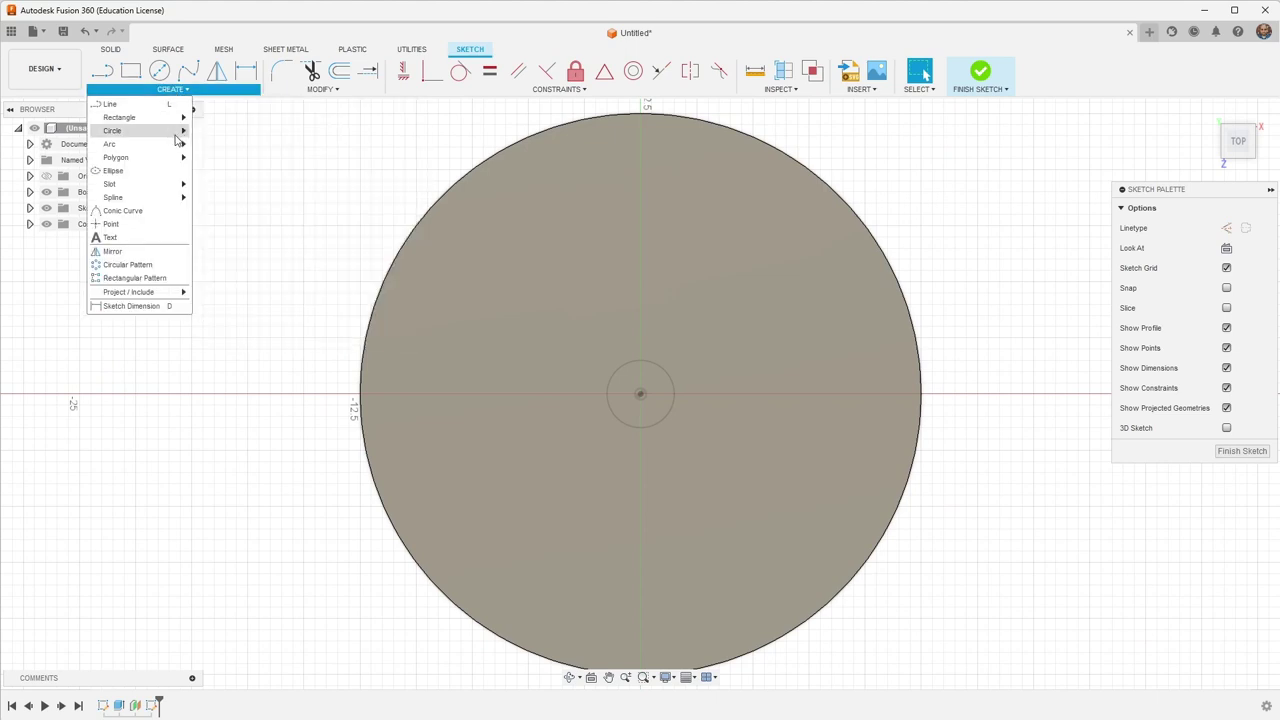
{"action": "mouse_move", "coordinate": [180, 160]}
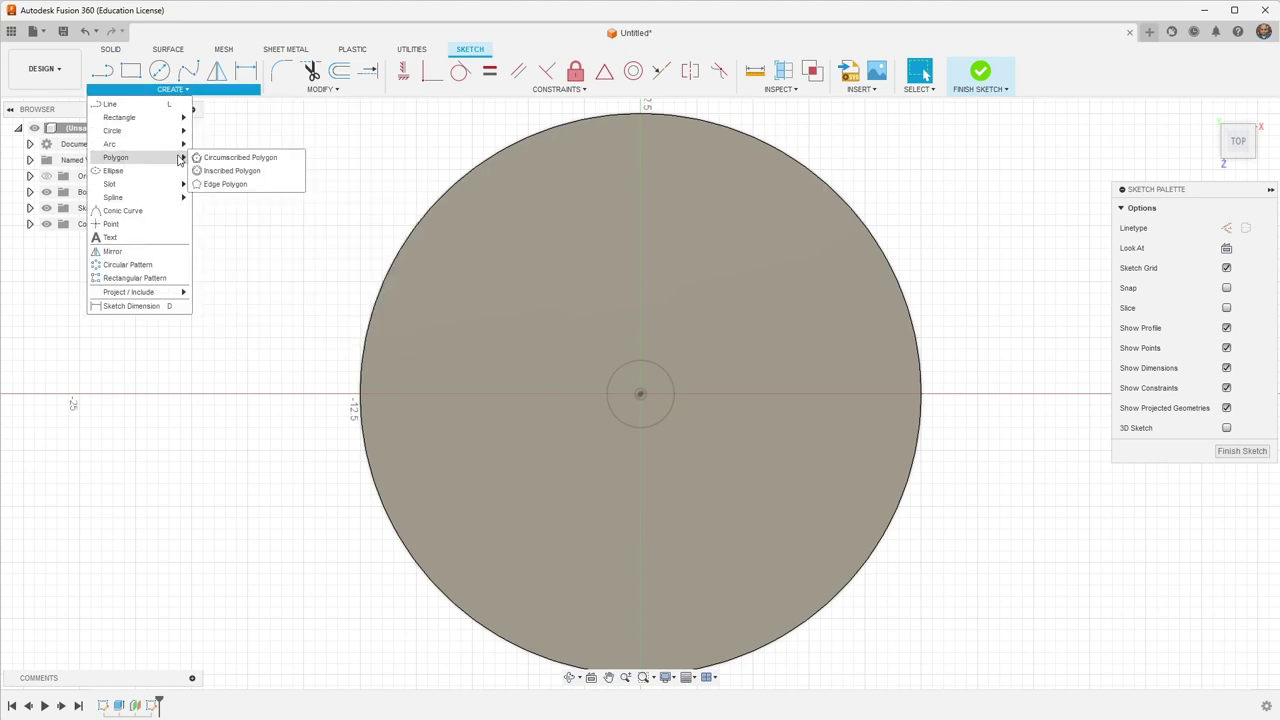
{"action": "left_click", "coordinate": [257, 161]}
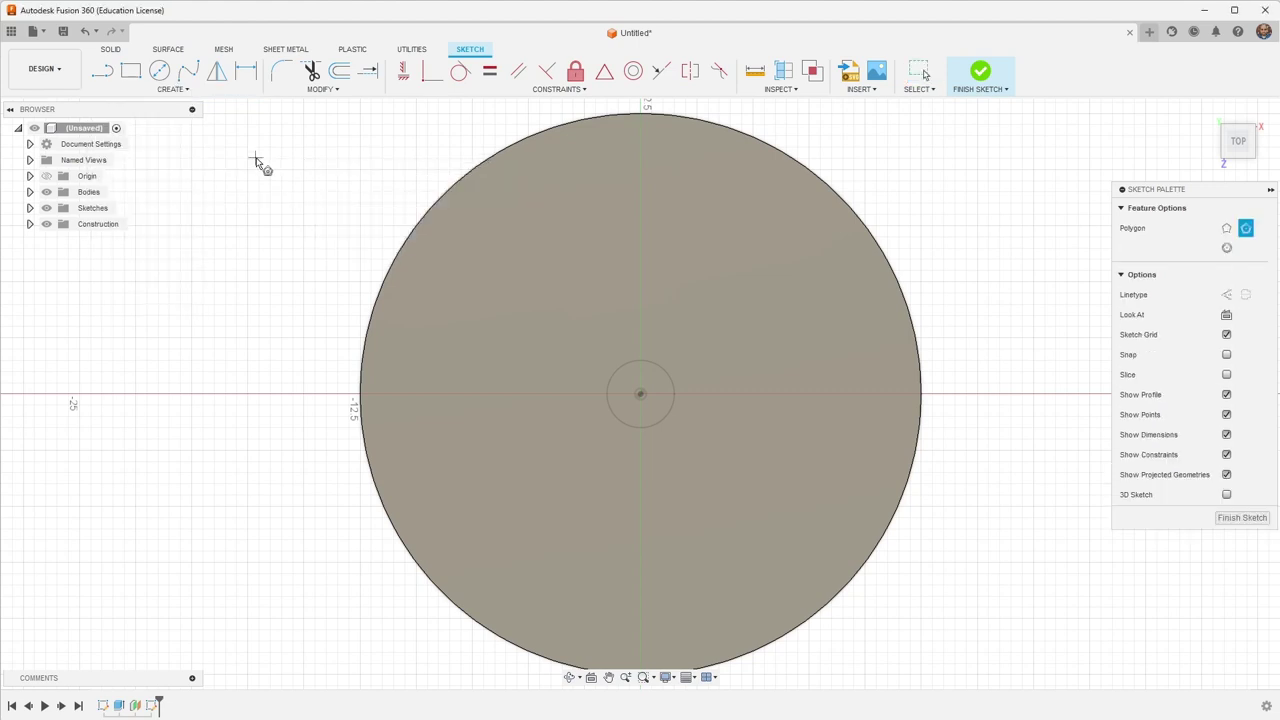
{"action": "left_click", "coordinate": [643, 394]}
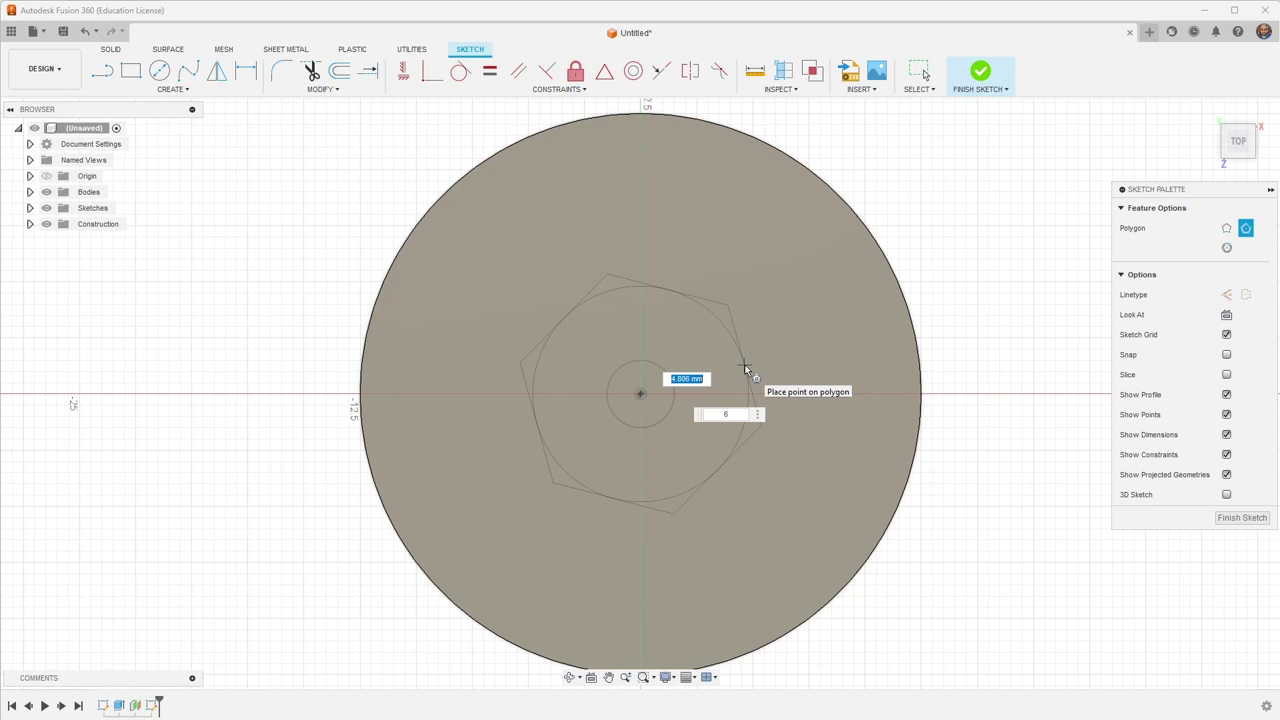
{"action": "key", "text": "BackSpace"}
{"action": "type", "text": "1"}
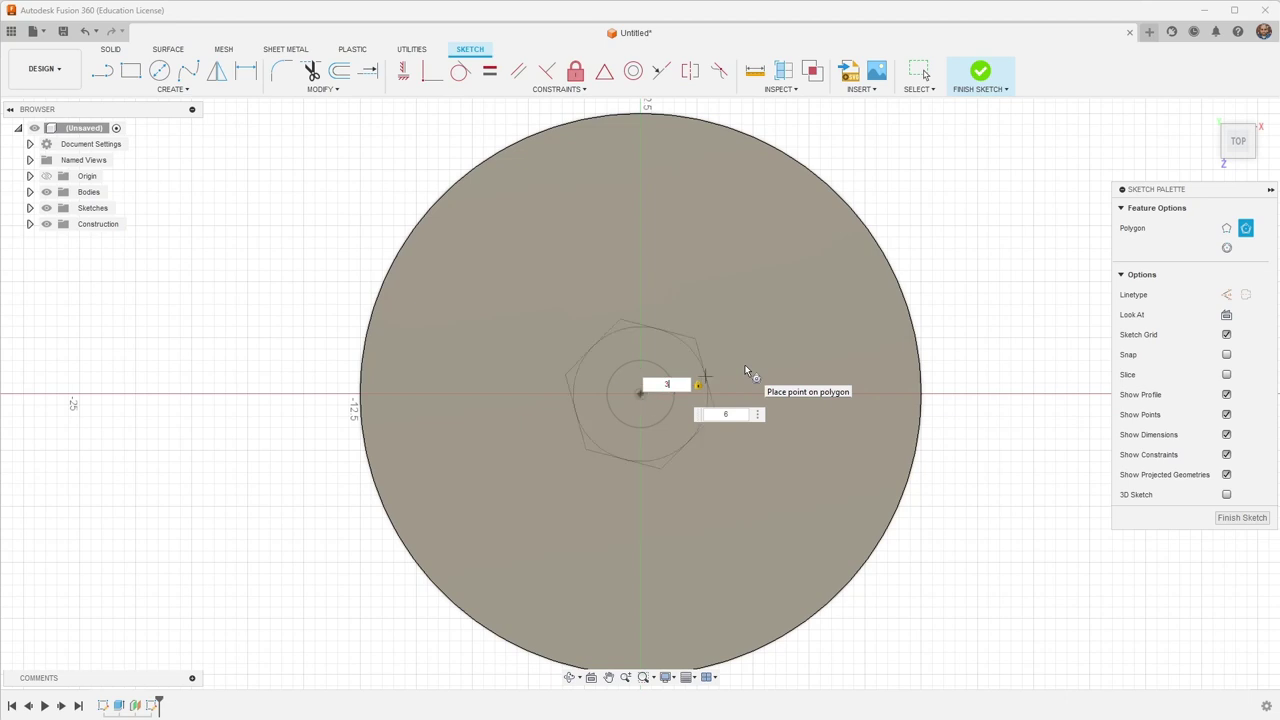
{"action": "type", "text": ".43"}
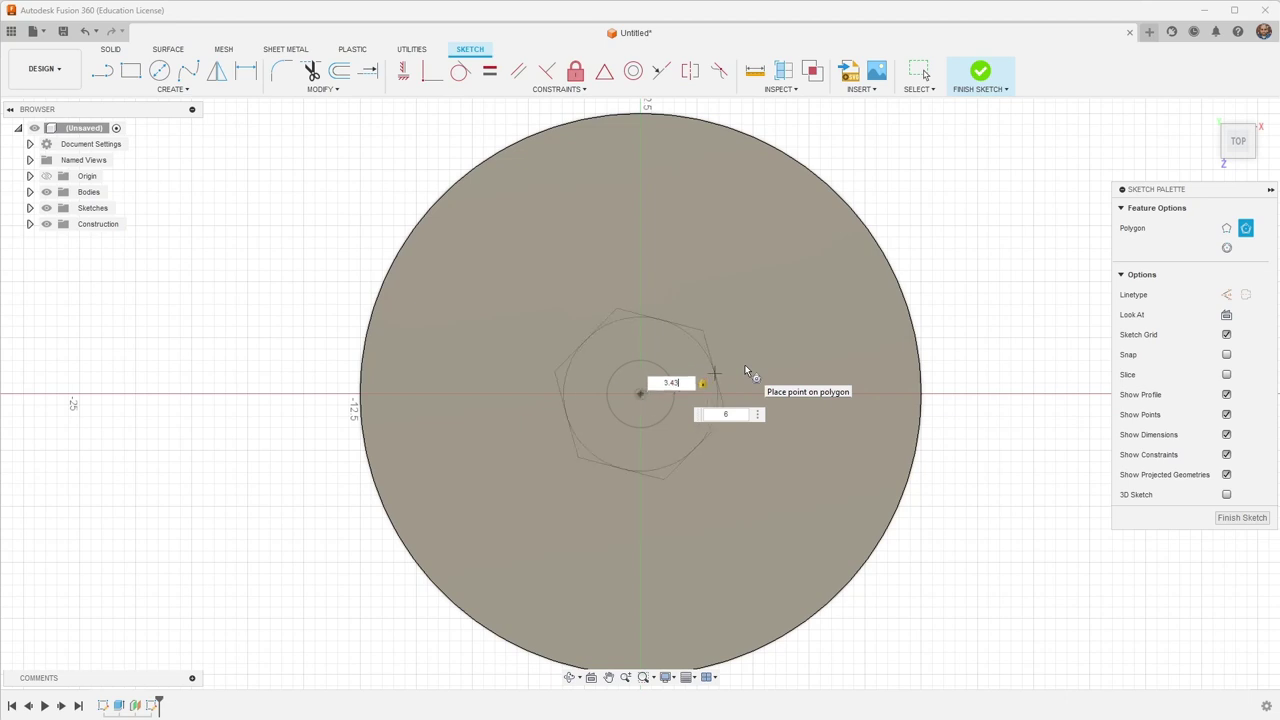
{"action": "key", "text": "Return"}
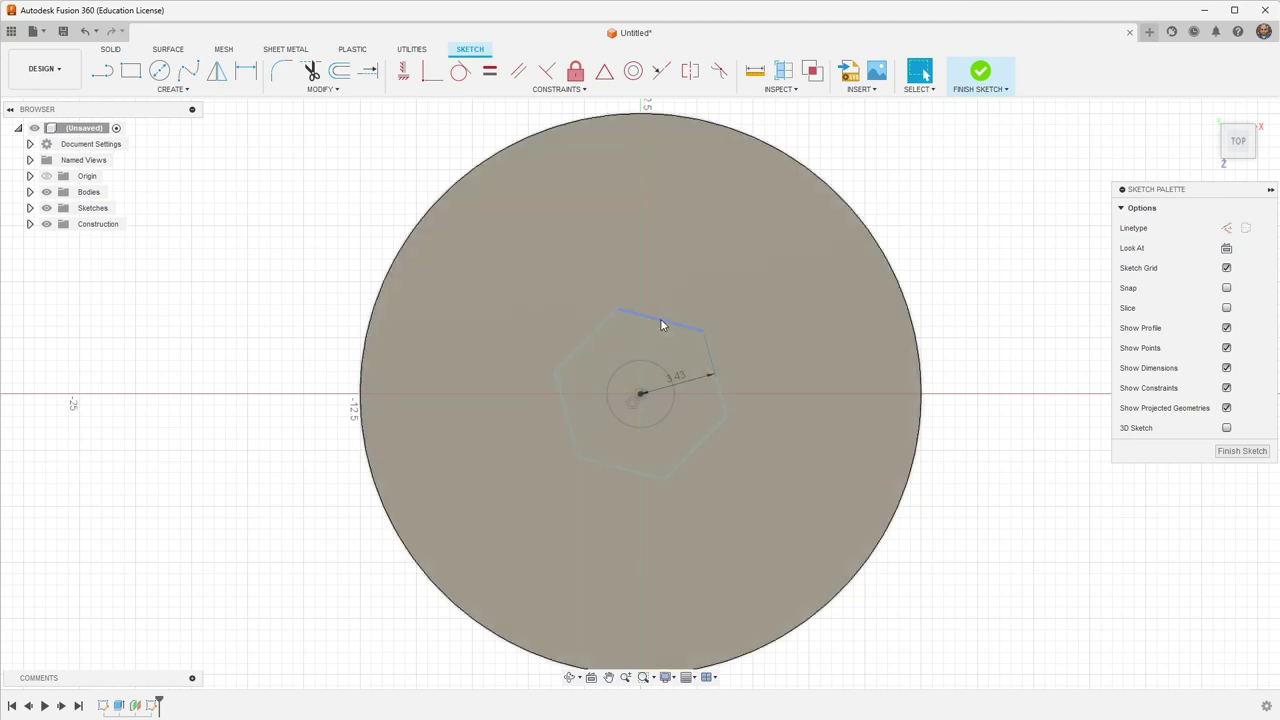
Step: Rotate the hexagon and constrain one of its sides to vertical
{"action": "left_click", "coordinate": [660, 323]}
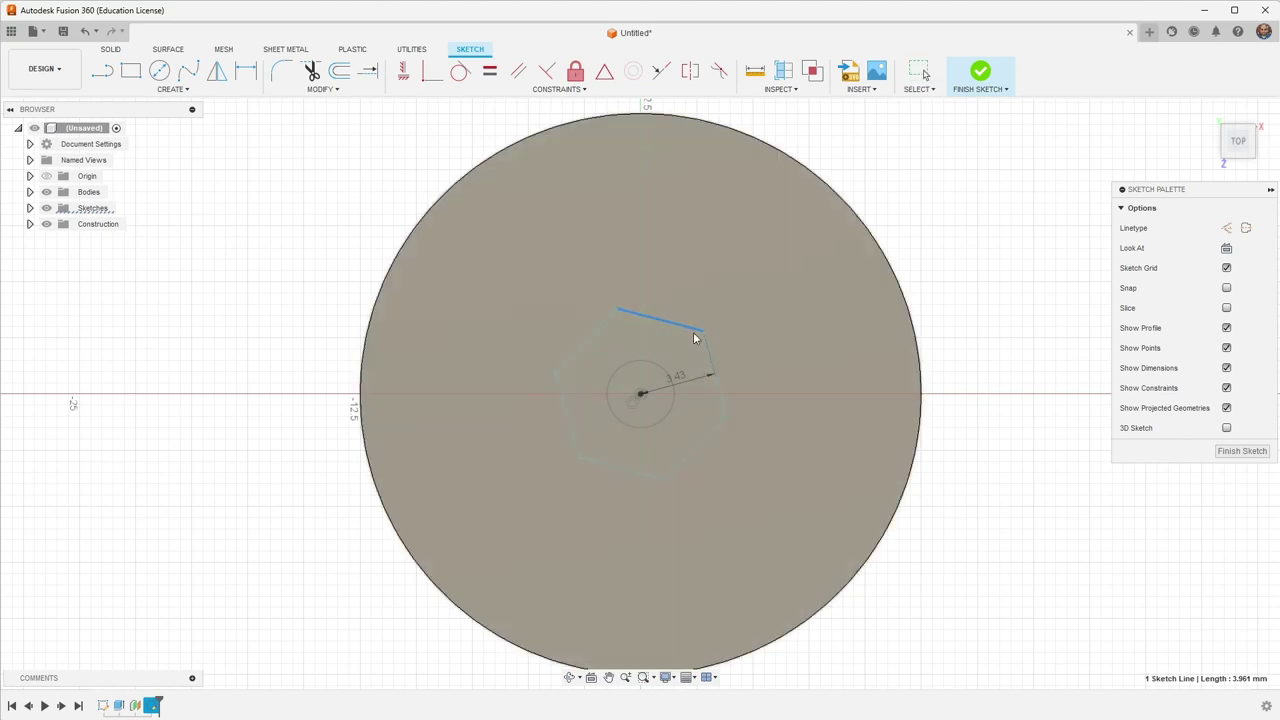
{"action": "left_click", "coordinate": [719, 380]}
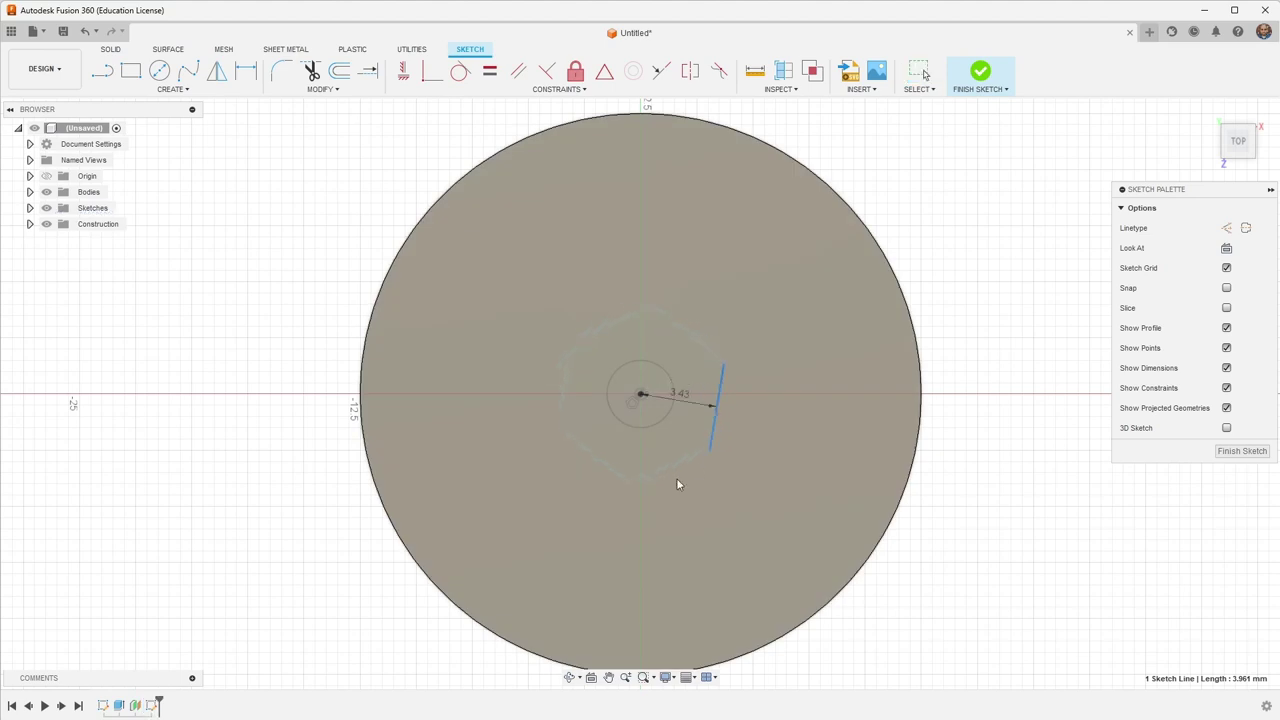
{"action": "mouse_move", "coordinate": [677, 484]}
{"action": "left_mouse_down"}
{"action": "mouse_move", "coordinate": [606, 506]}
{"action": "mouse_move", "coordinate": [713, 458]}
{"action": "mouse_move", "coordinate": [716, 386]}
{"action": "mouse_move", "coordinate": [722, 420]}
{"action": "mouse_move", "coordinate": [652, 499]}
{"action": "mouse_move", "coordinate": [727, 417]}
{"action": "left_mouse_up"}
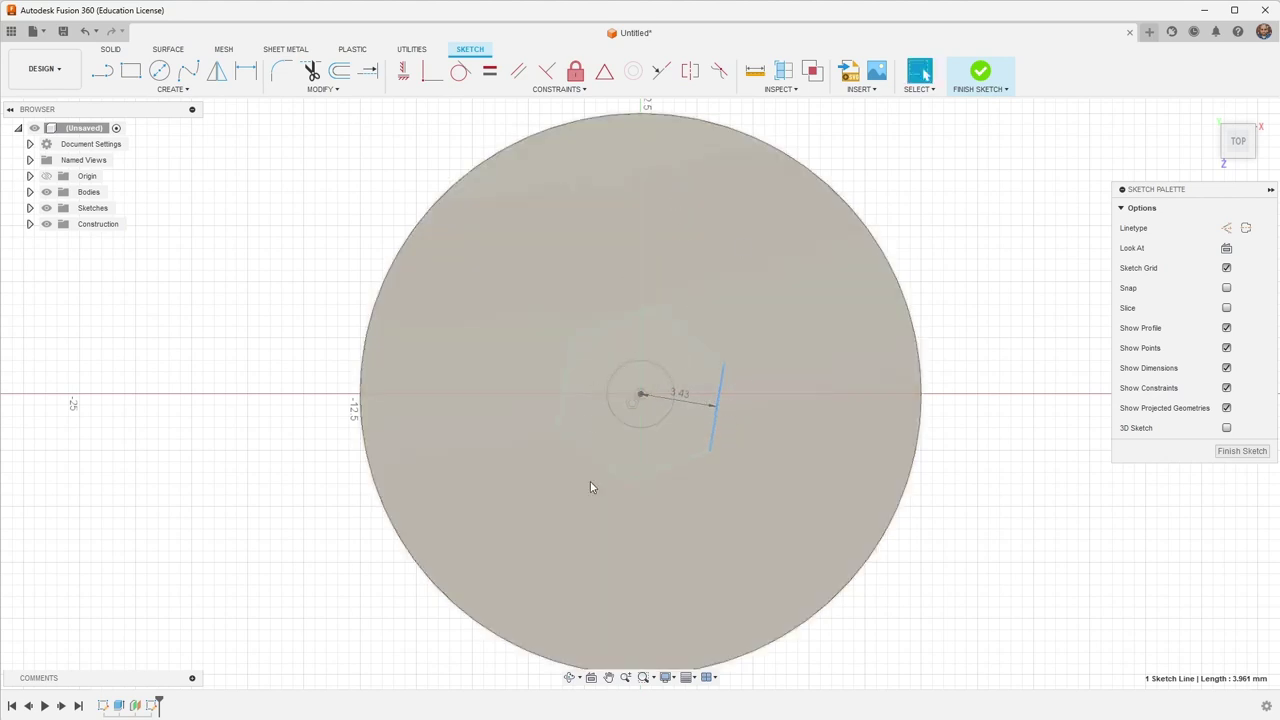
{"action": "left_click", "coordinate": [403, 74]}
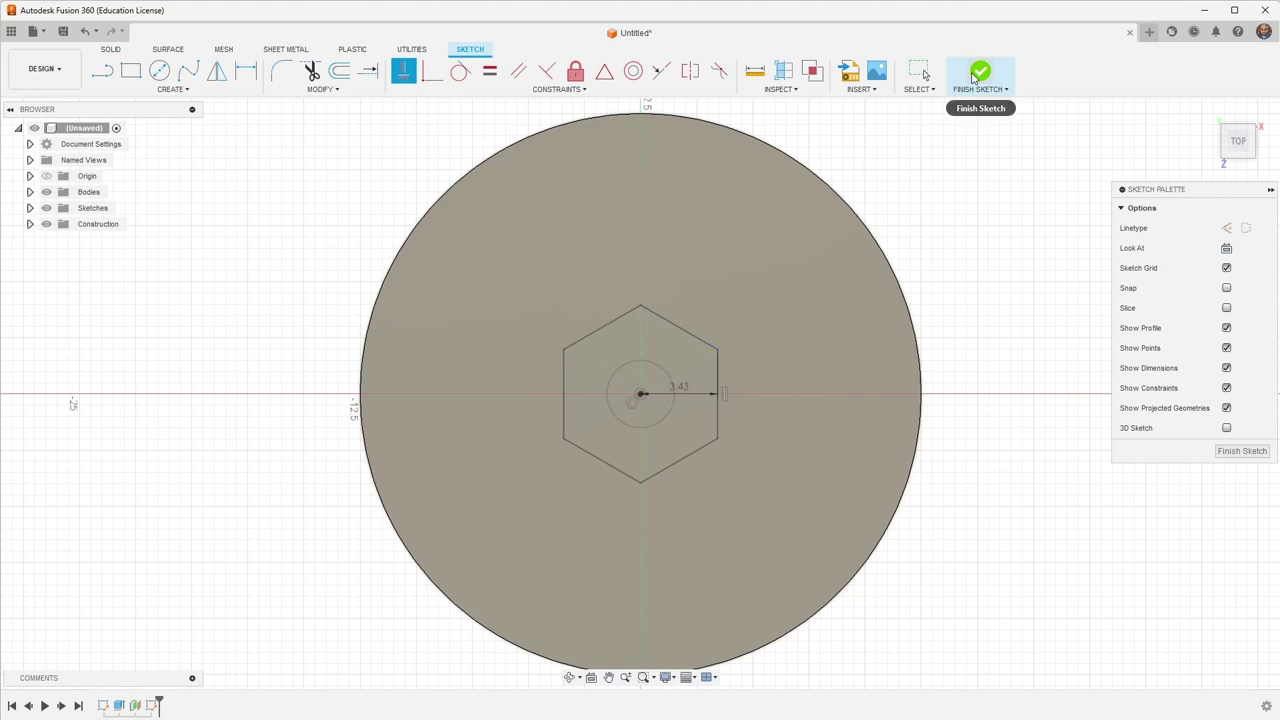
Step: Finish the sketch and extrude the hexagon profile as a 2.4 mm deep cut
{"action": "left_click", "coordinate": [981, 72]}
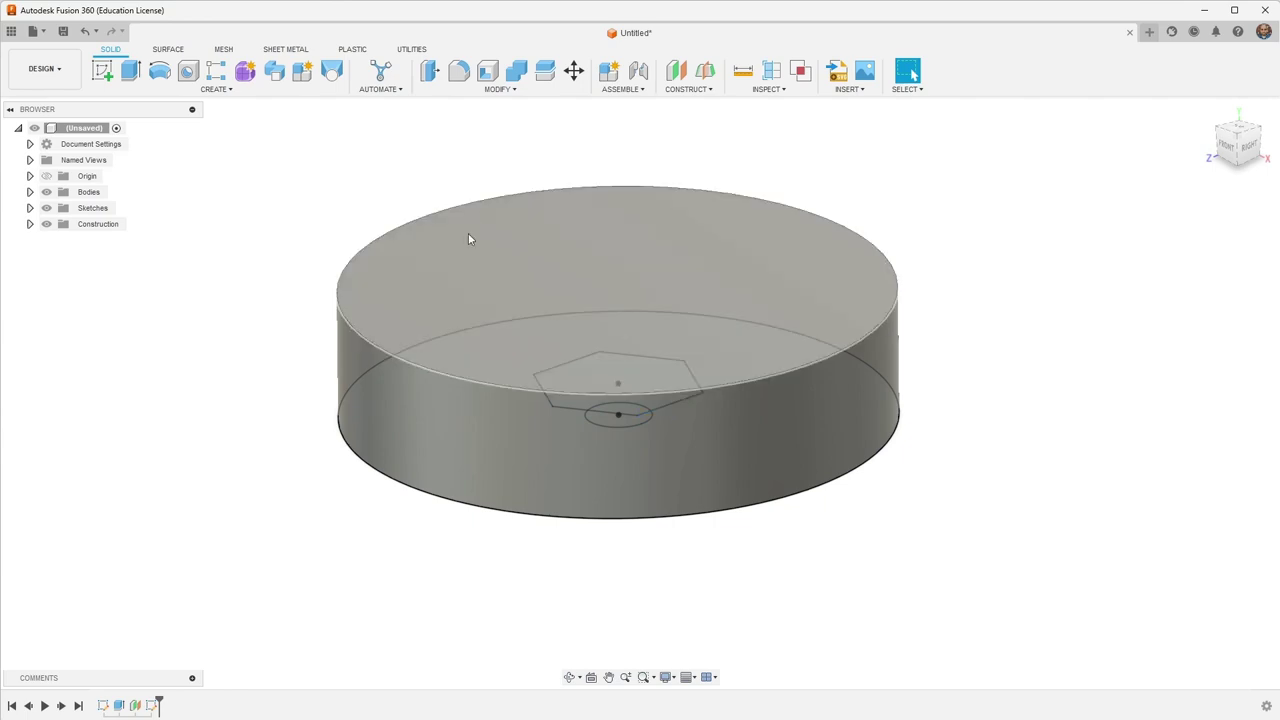
{"action": "left_click", "coordinate": [130, 72]}
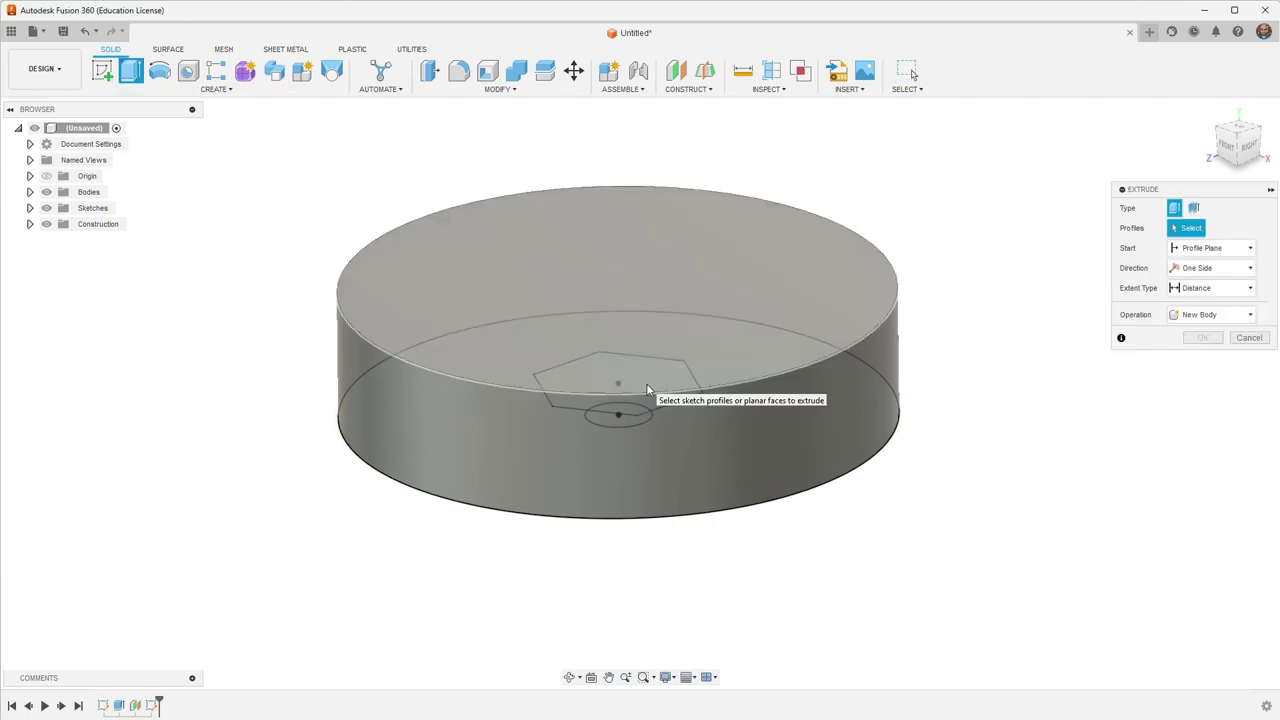
{"action": "left_click", "coordinate": [647, 388]}
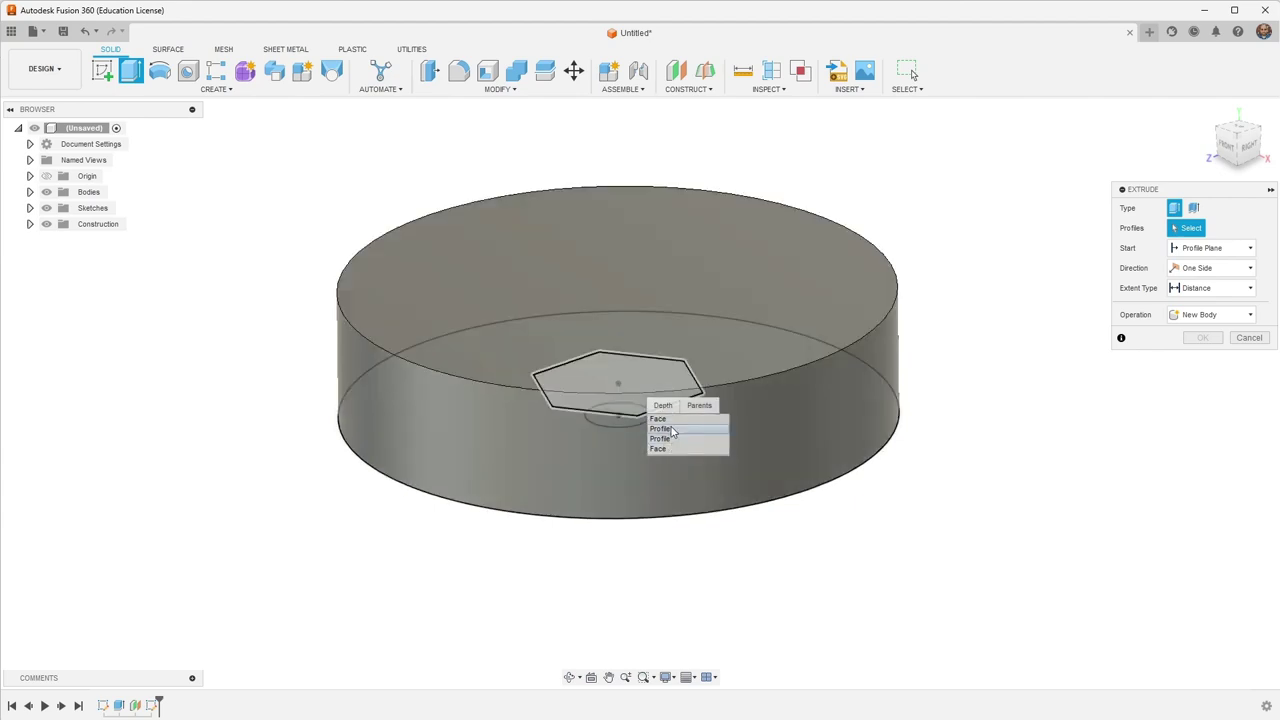
{"action": "left_click", "coordinate": [664, 429]}
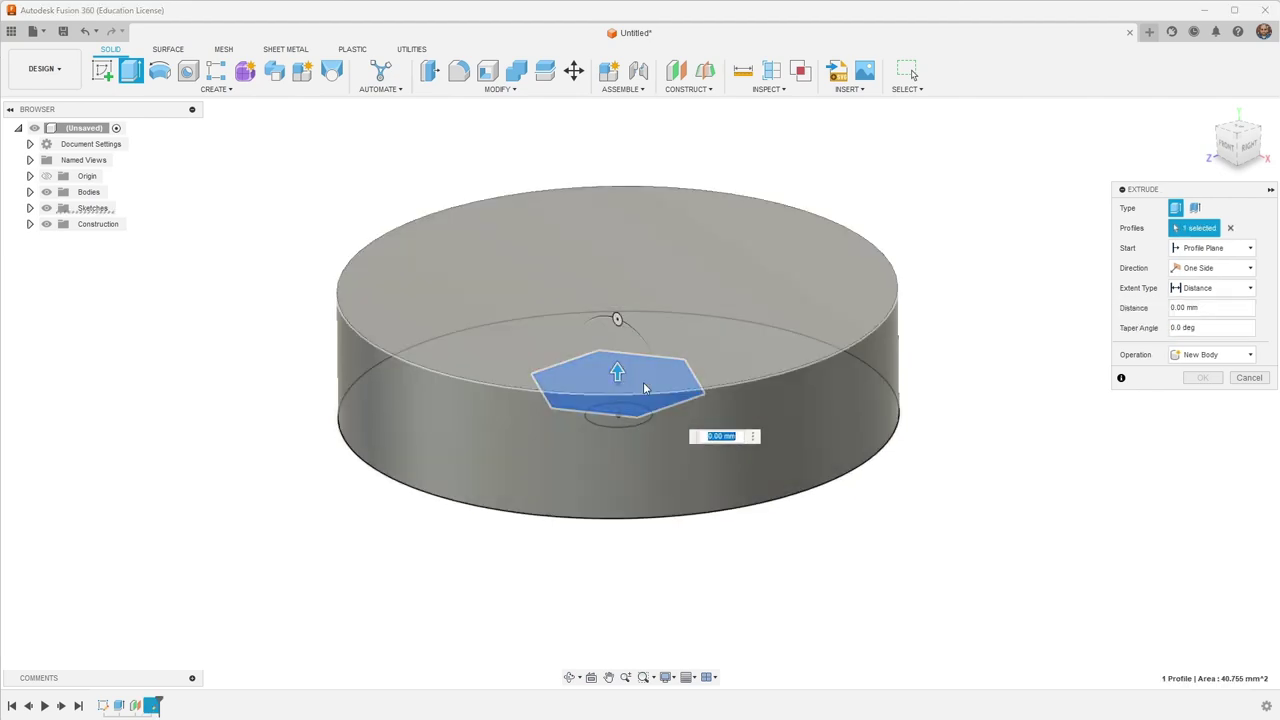
{"action": "left_click_drag", "start_coordinate": [618, 374], "coordinate": [601, 311]}
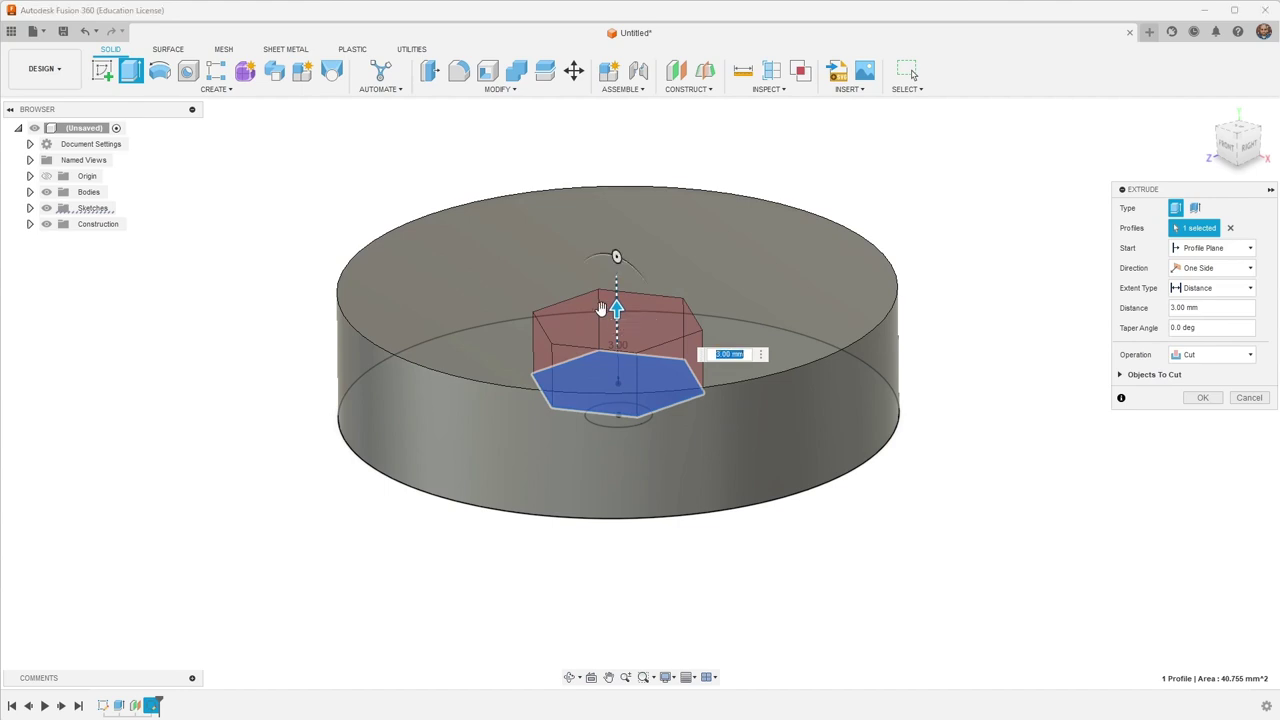
{"action": "type", "text": "2.4"}
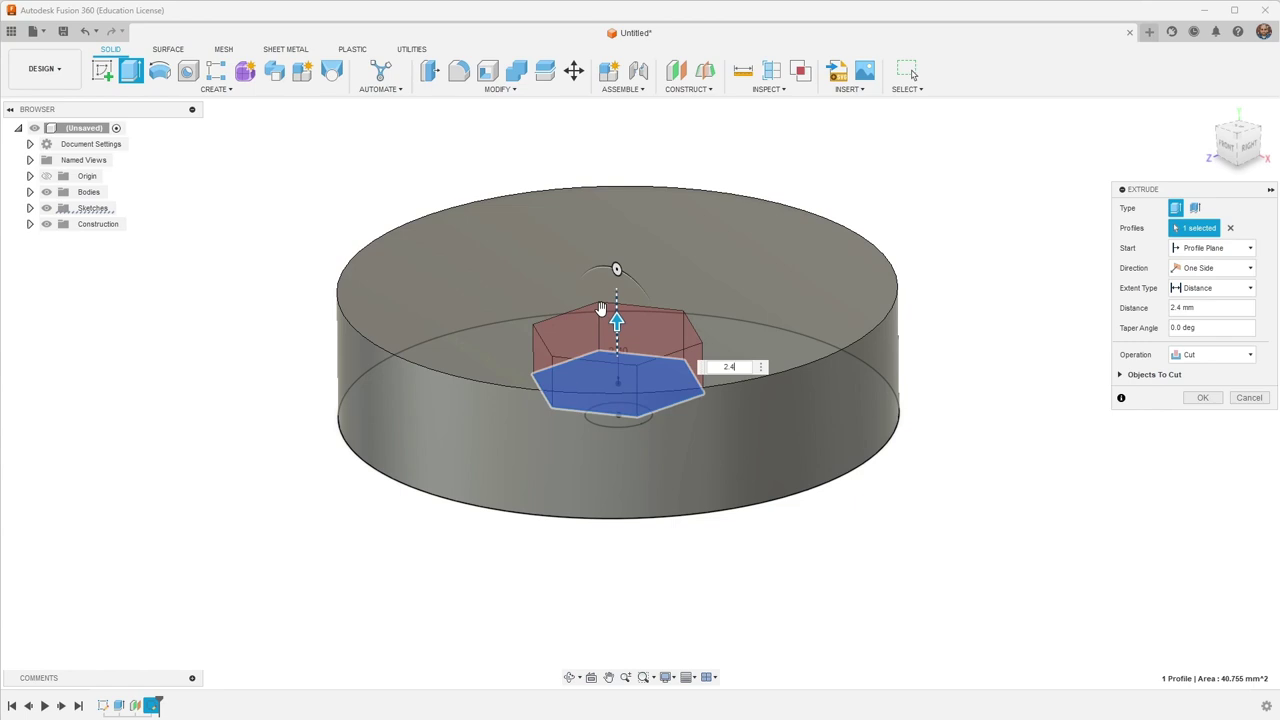
{"action": "key", "text": "Return"}
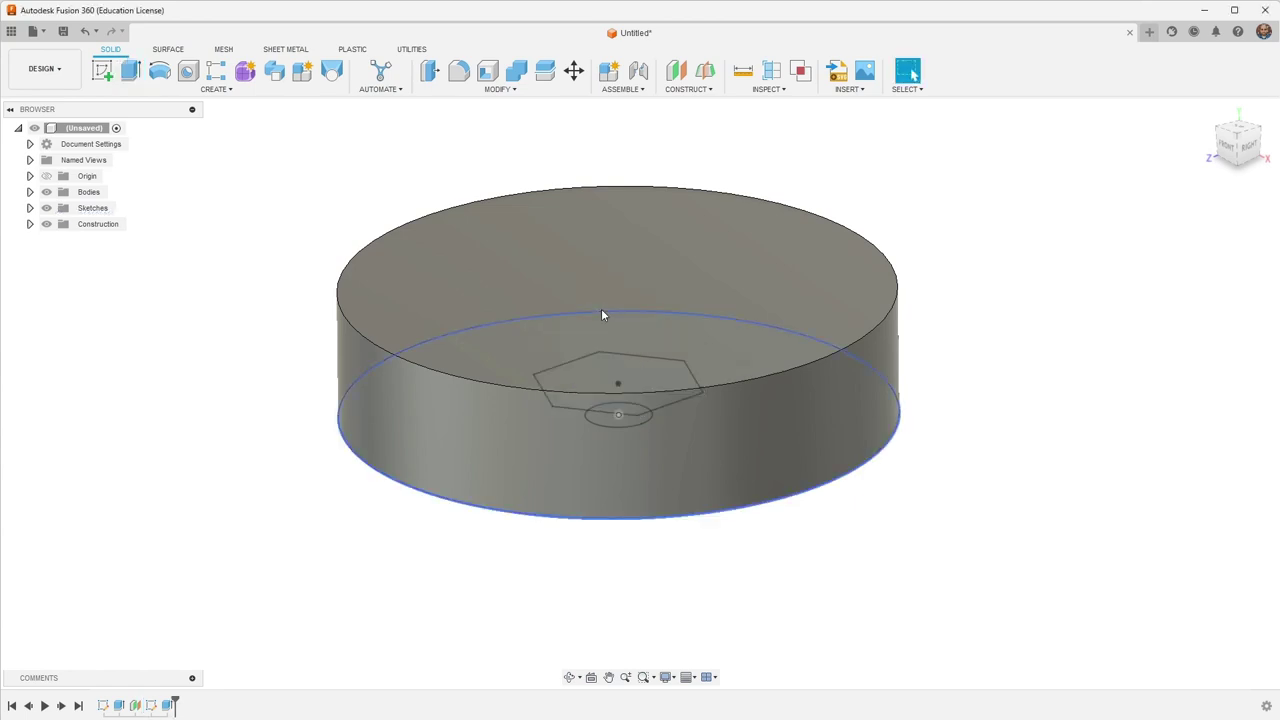
{"action": "double_click", "coordinate": [170, 706]}
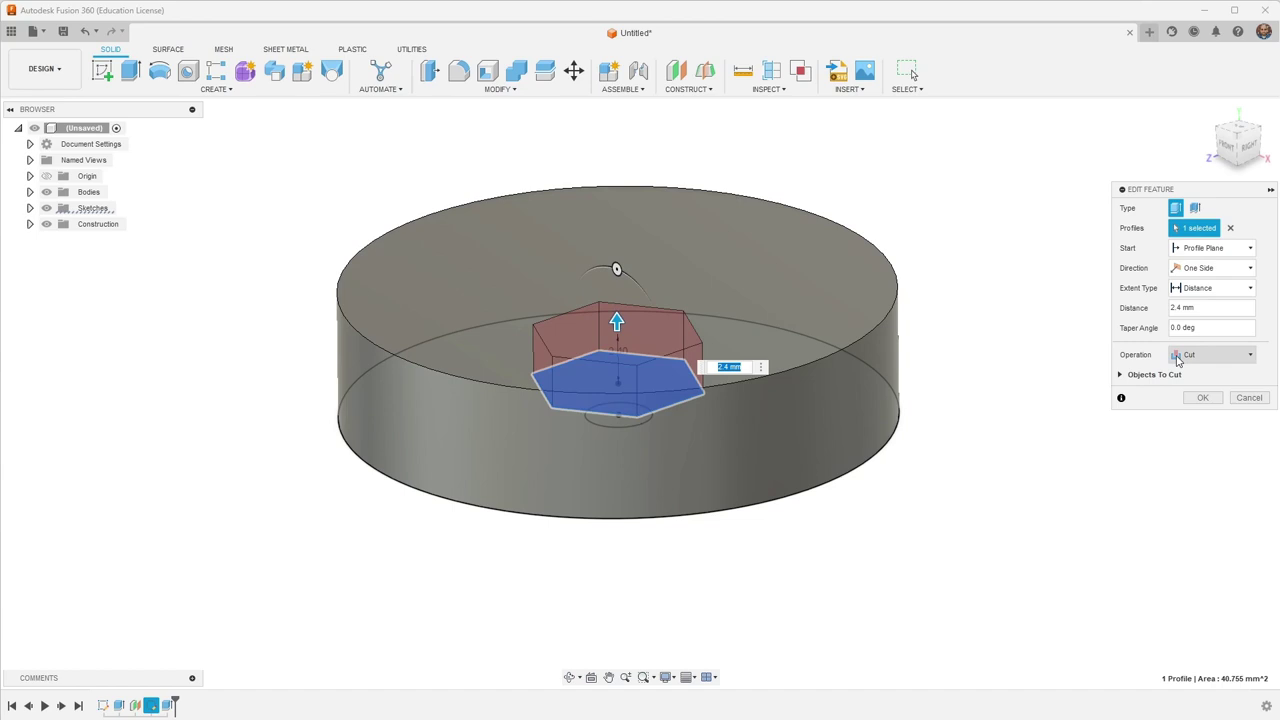
{"action": "left_click", "coordinate": [1203, 397]}
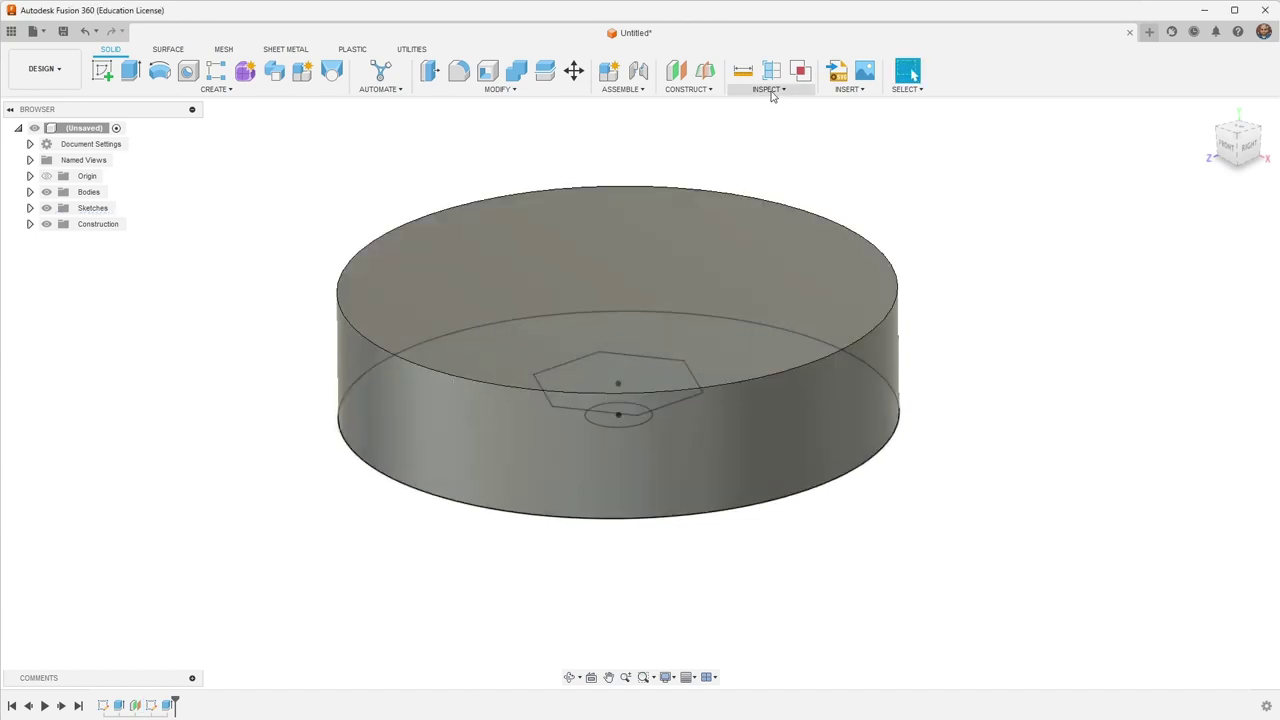
{"action": "left_click", "coordinate": [769, 90]}
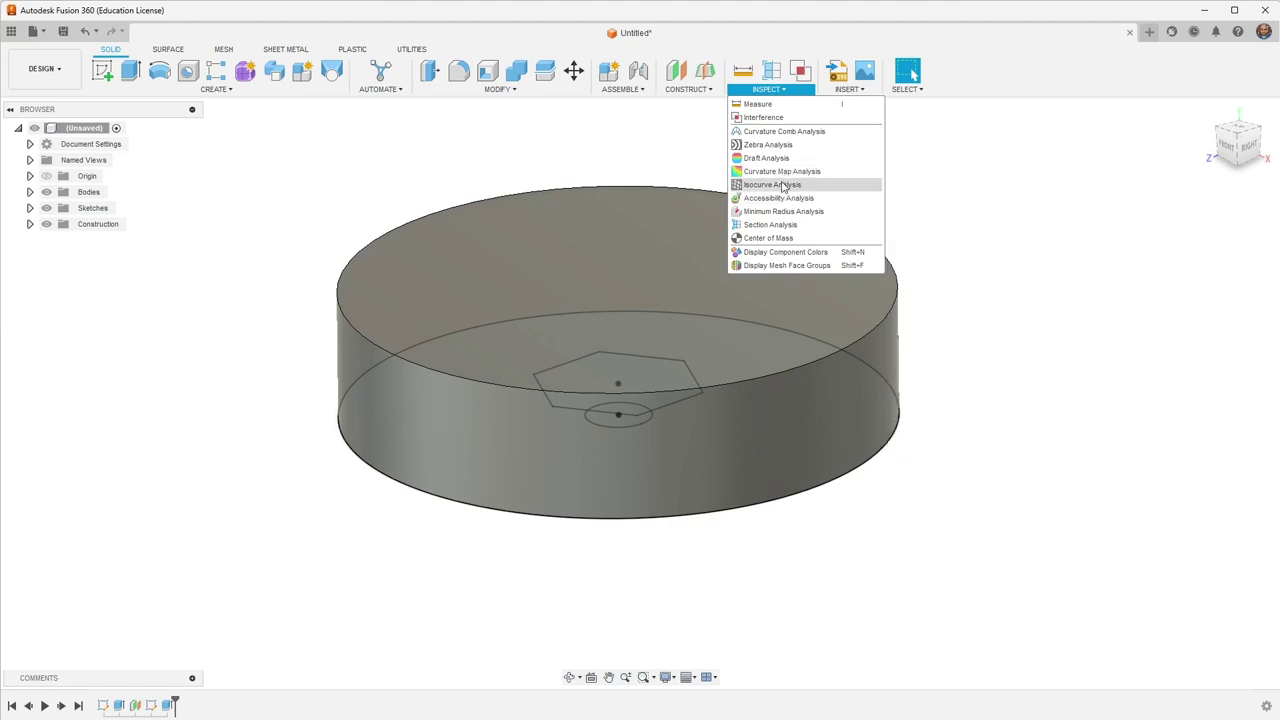
{"action": "left_click", "coordinate": [788, 225]}
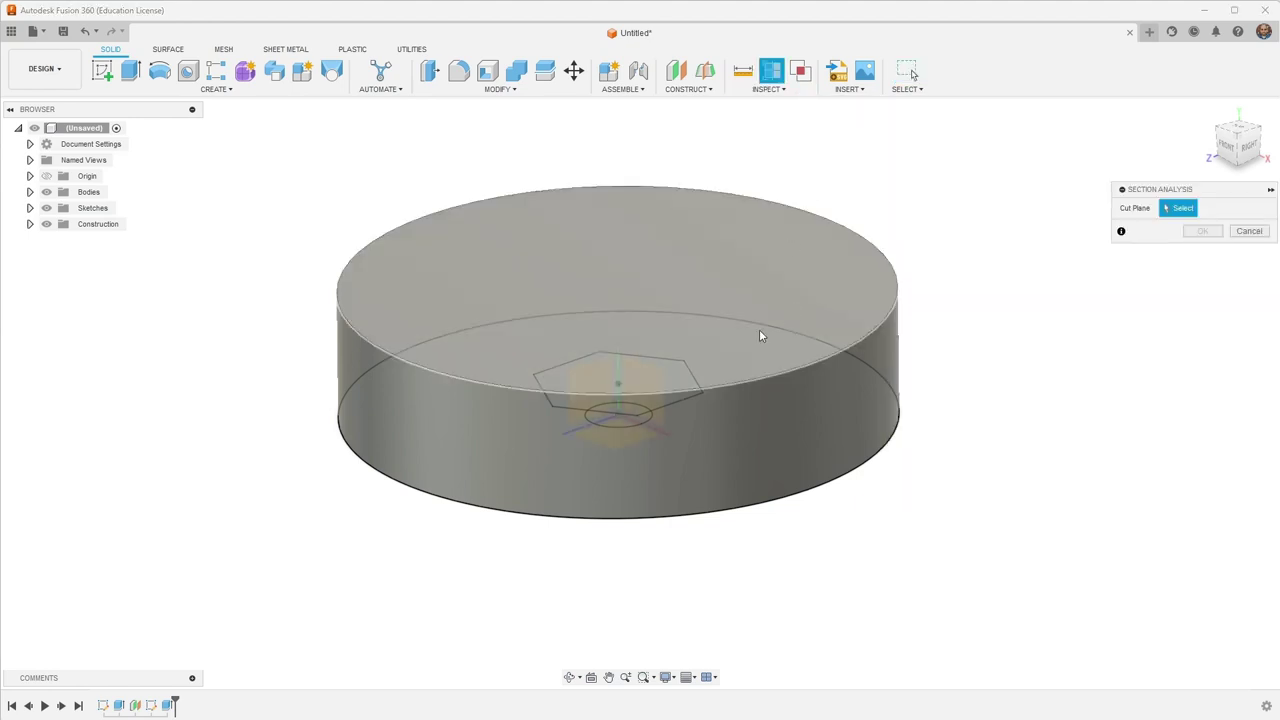
{"action": "left_click", "coordinate": [646, 380]}
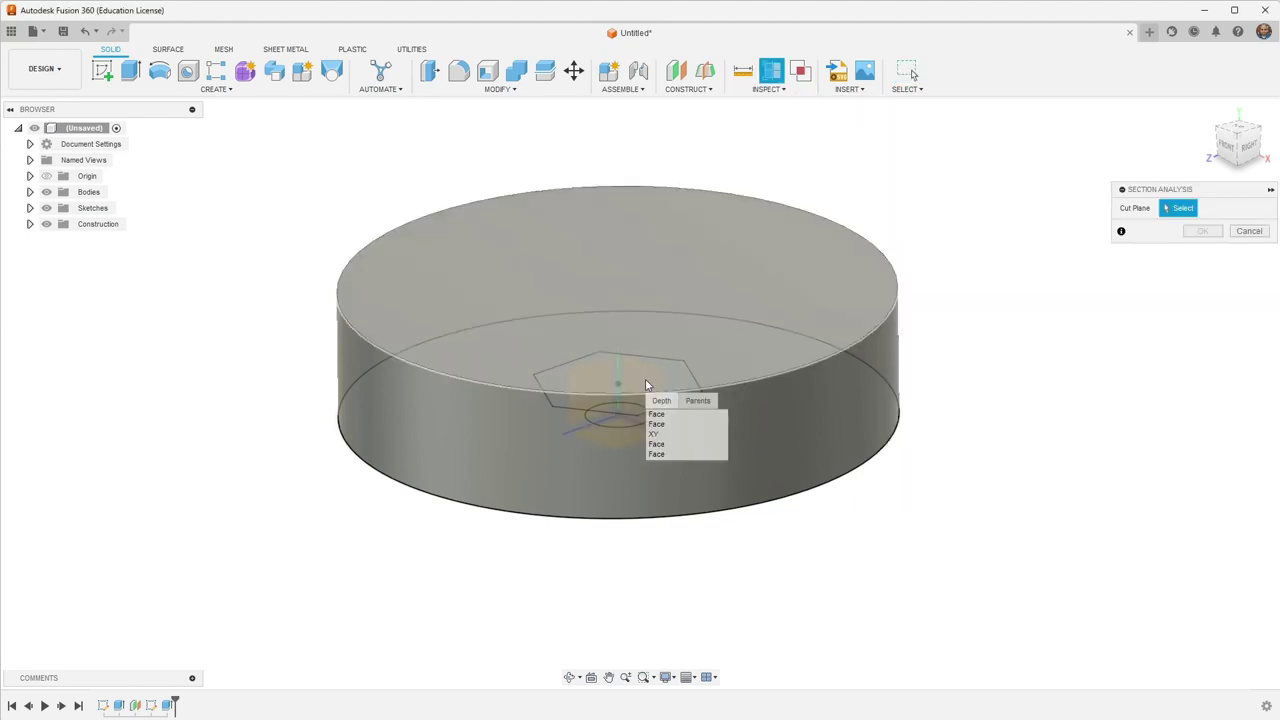
{"action": "left_click", "coordinate": [665, 436]}
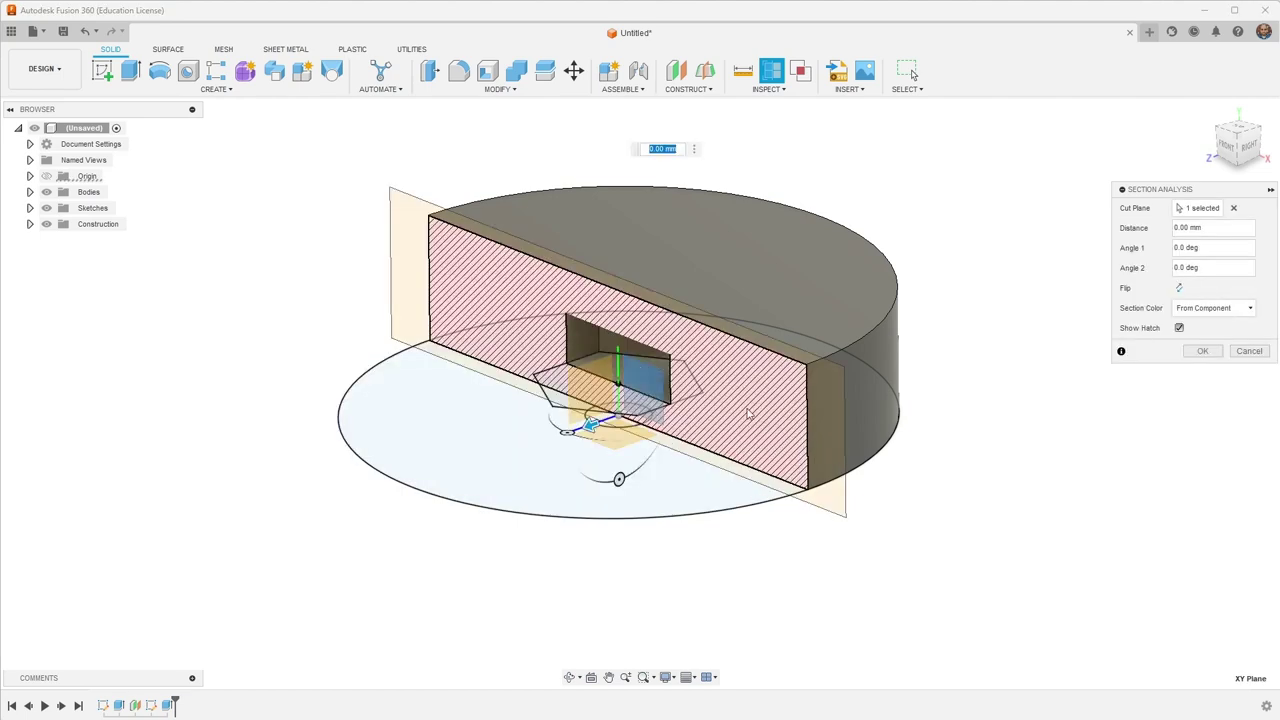
{"action": "left_click", "coordinate": [1249, 351]}
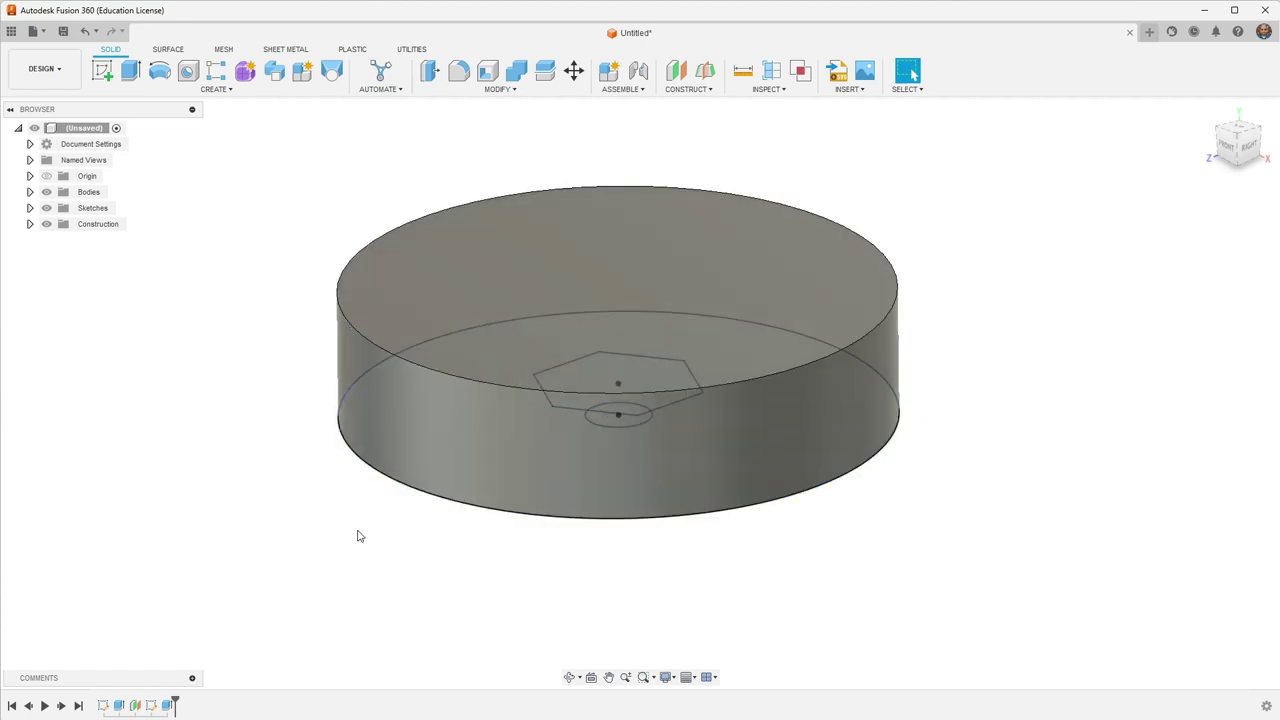
Step: Extrude the 3 mm centre circle as a cut with extent set to All
{"action": "left_click", "coordinate": [130, 70]}
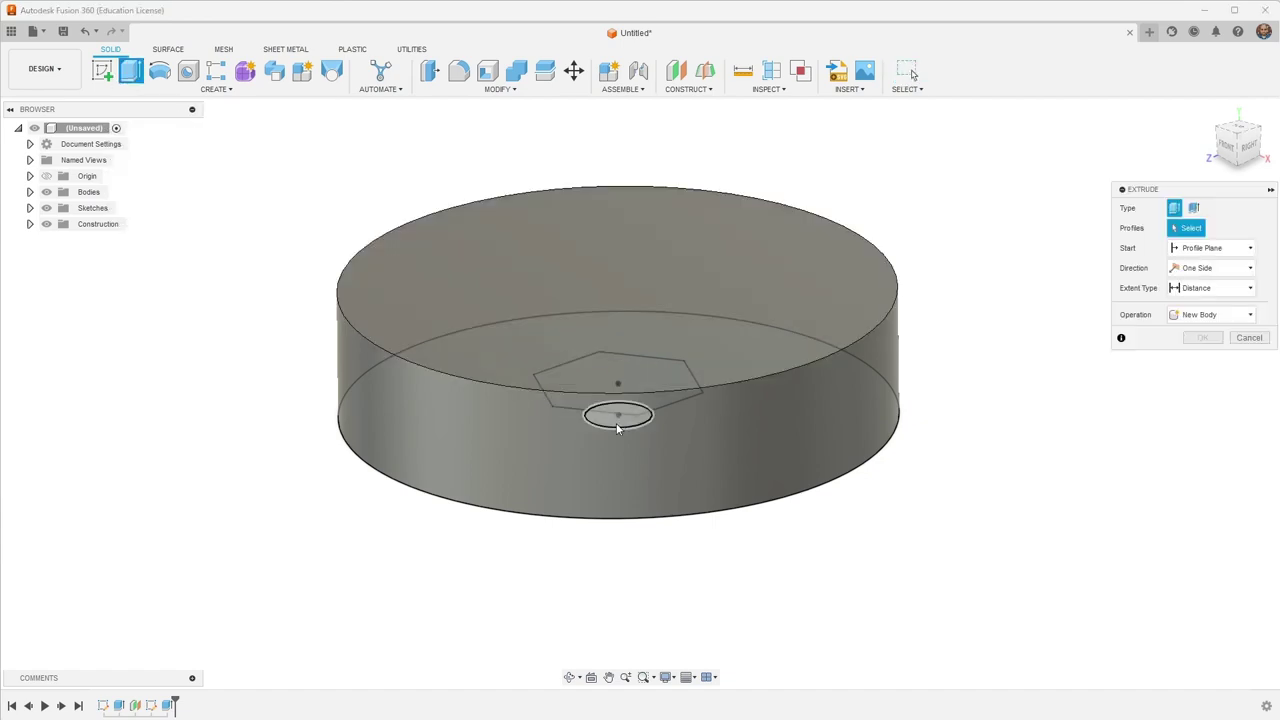
{"action": "left_click", "coordinate": [618, 417]}
{"action": "left_click_drag", "start_coordinate": [618, 410], "coordinate": [618, 362]}
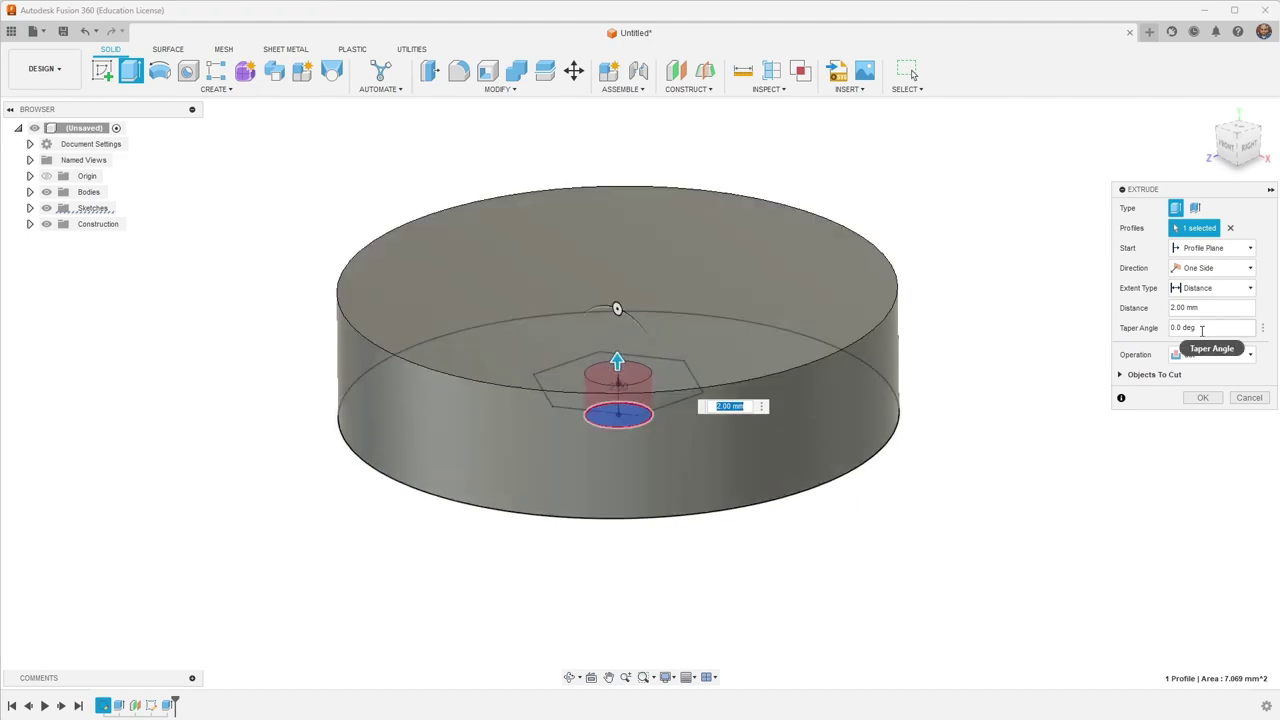
{"action": "left_click", "coordinate": [1222, 289]}
{"action": "left_click", "coordinate": [1192, 331]}
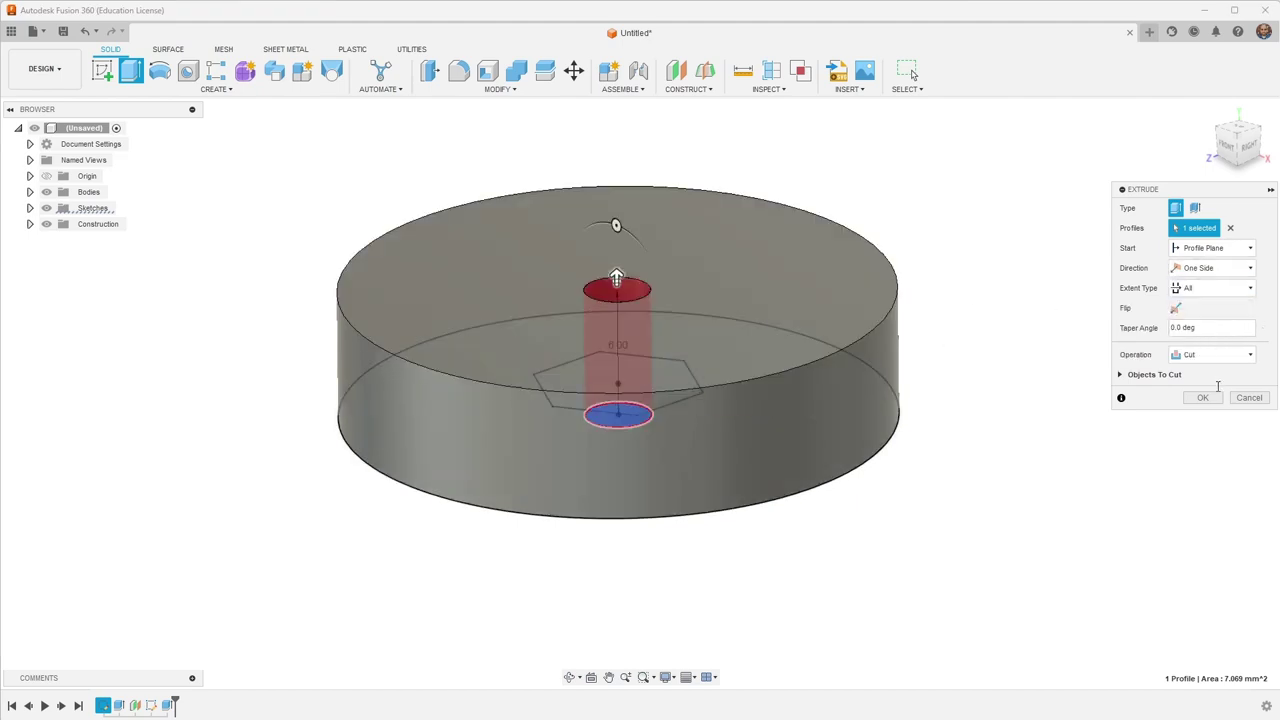
{"action": "left_click", "coordinate": [1207, 399]}
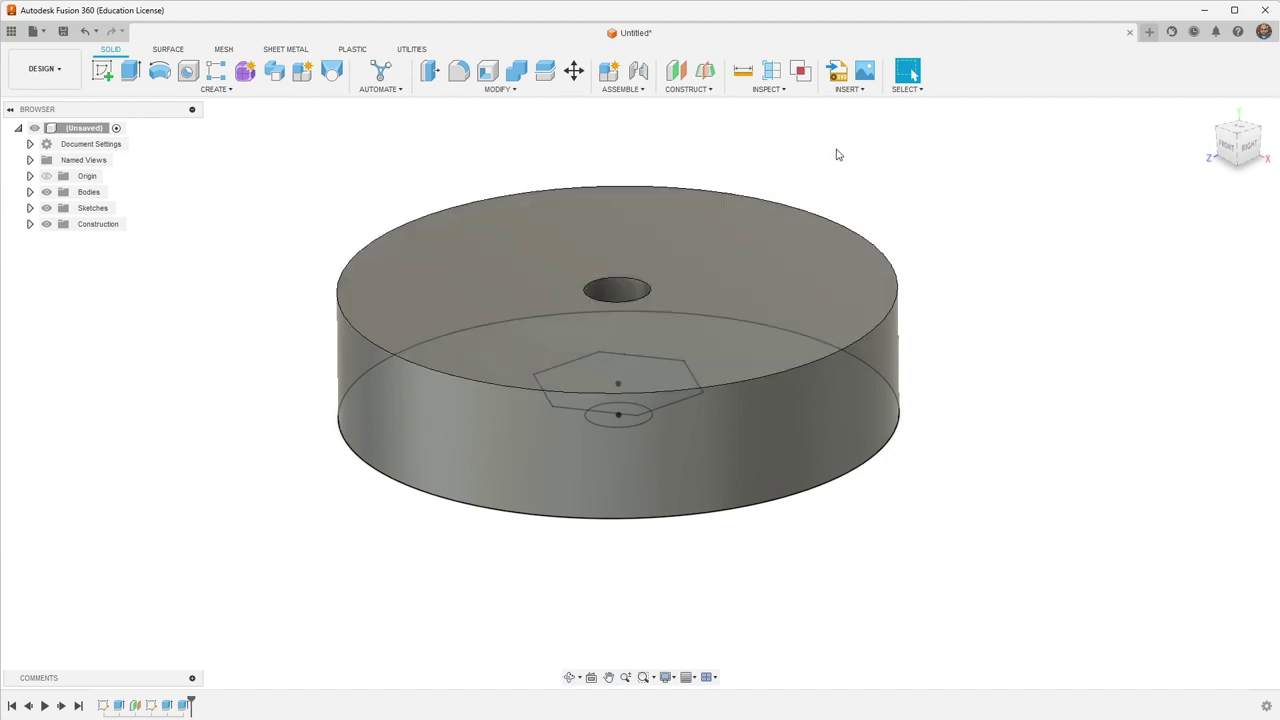
{"action": "left_click", "coordinate": [762, 90]}
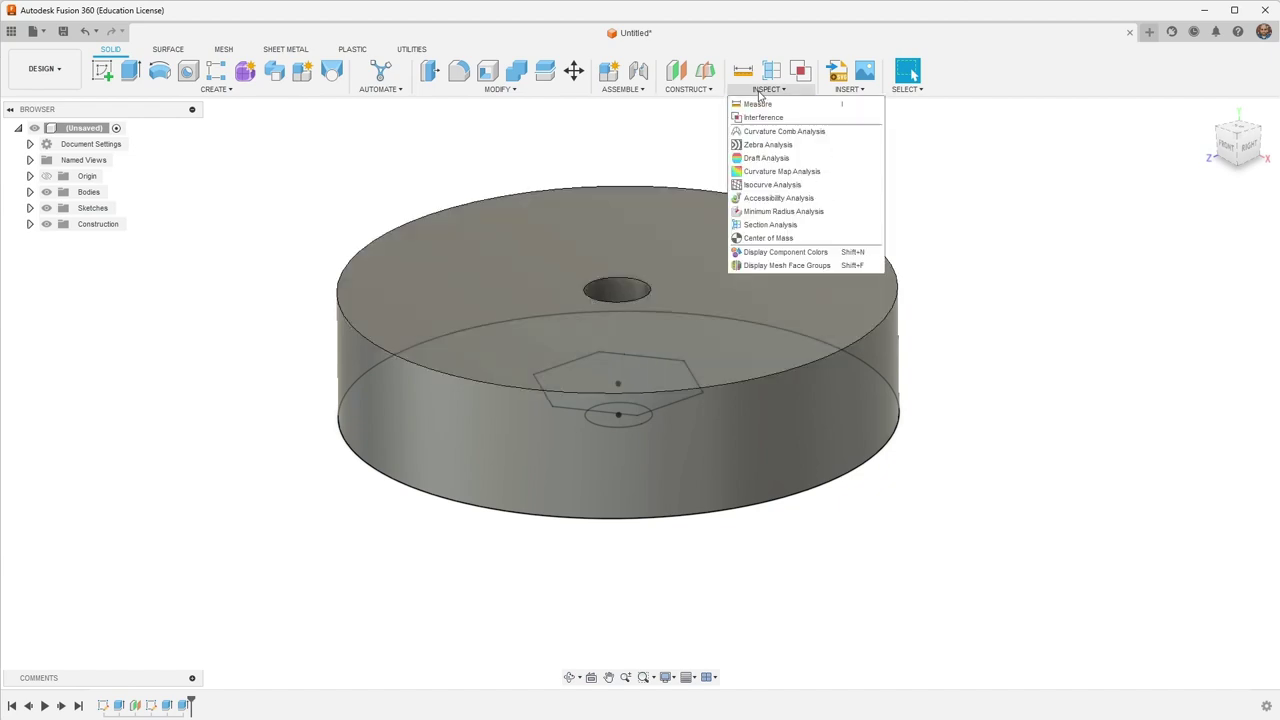
Step: Add a Section Analysis on the cylinder's top face, offset -1.00 mm downward
{"action": "left_click", "coordinate": [778, 224]}
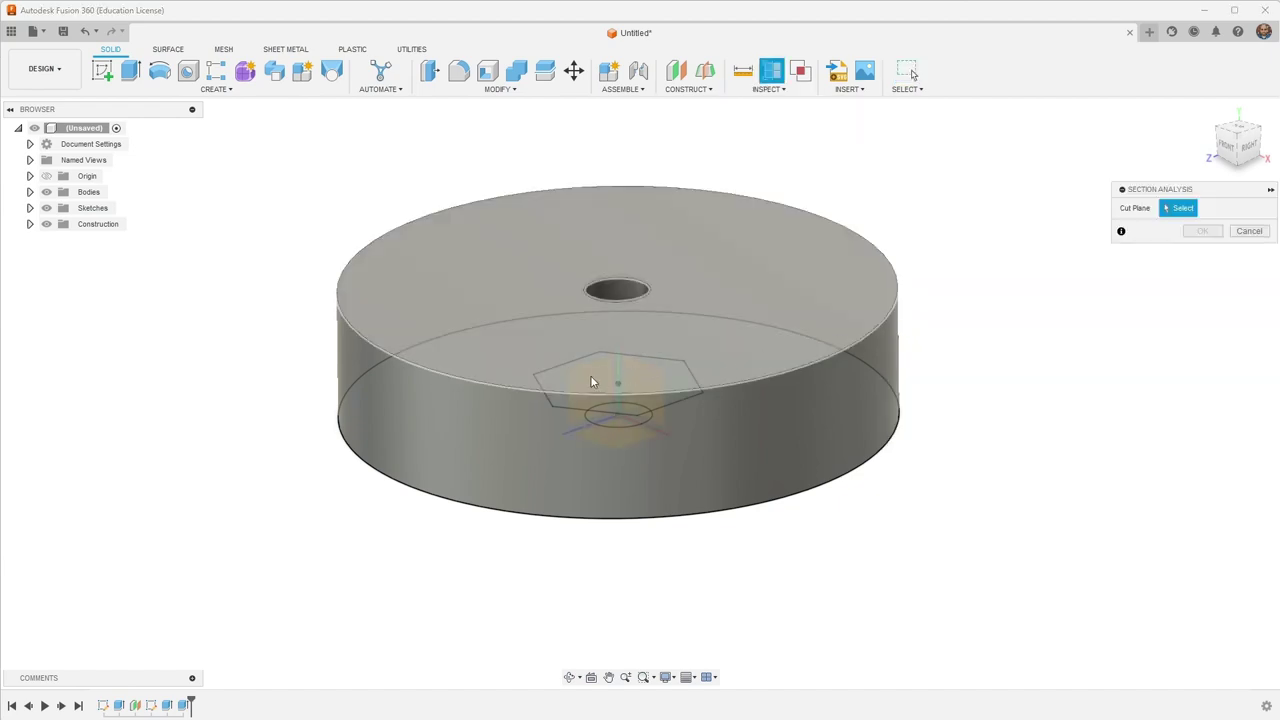
{"action": "left_click", "coordinate": [590, 378]}
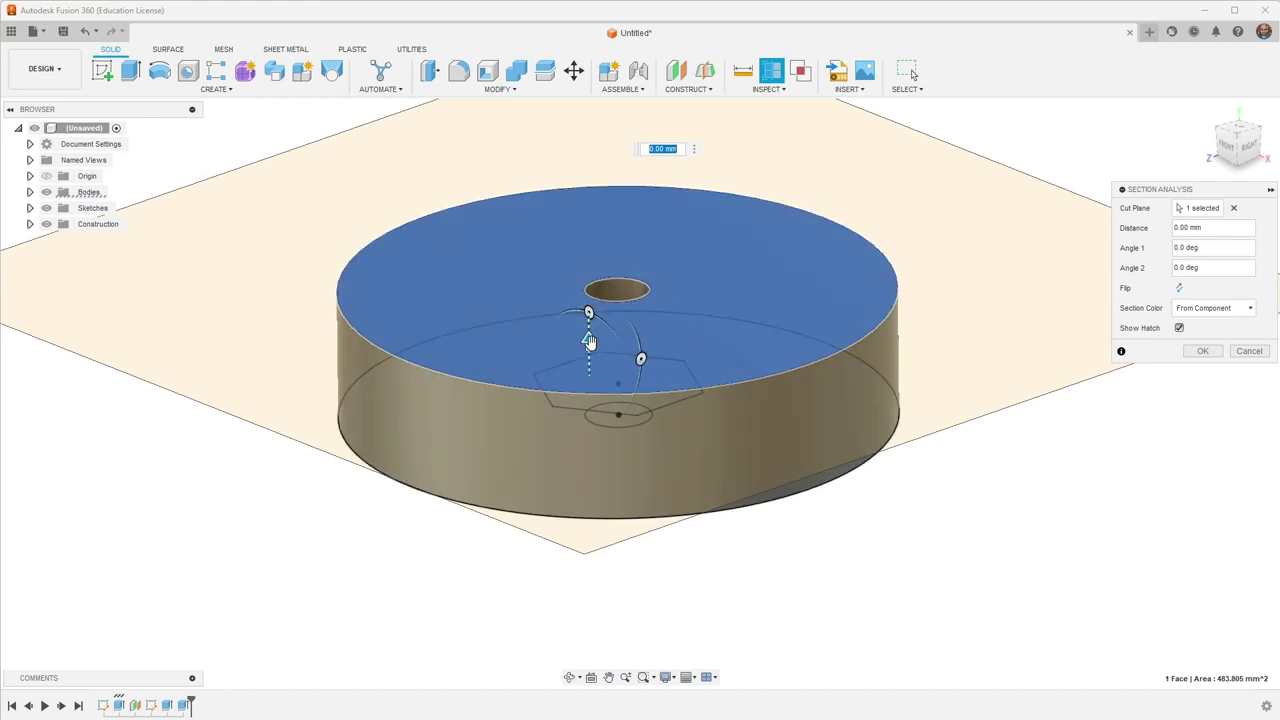
{"action": "mouse_move", "coordinate": [588, 342]}
{"action": "left_mouse_down"}
{"action": "mouse_move", "coordinate": [551, 474]}
{"action": "mouse_move", "coordinate": [557, 439]}
{"action": "left_mouse_up"}
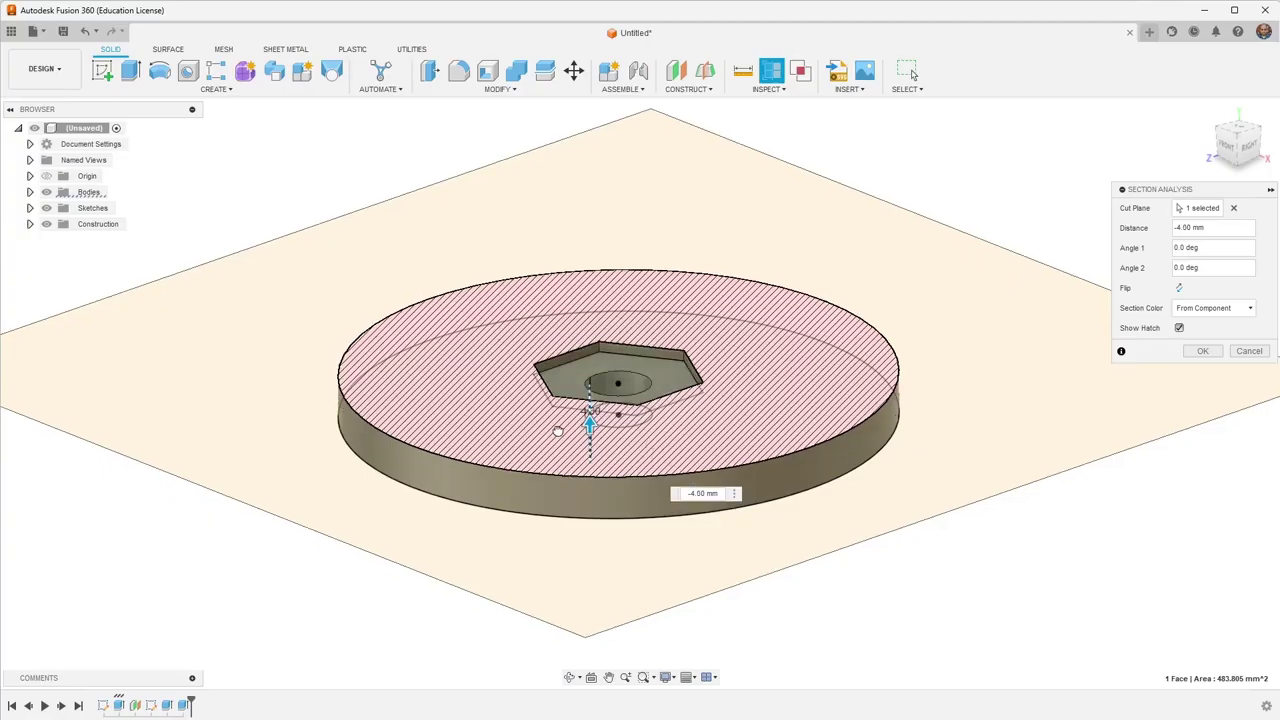
{"action": "left_click_drag", "start_coordinate": [559, 430], "coordinate": [547, 396]}
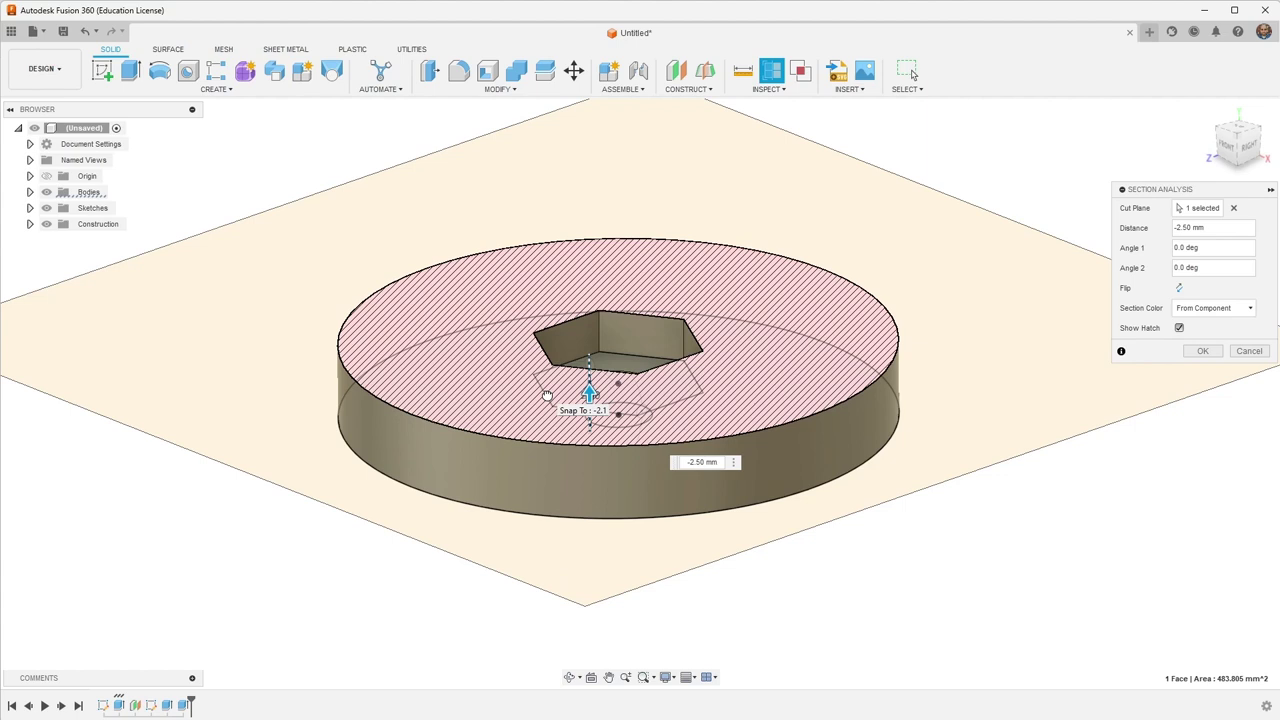
Step: Raise the section plane to -2.00 mm, just above the hexagonal pocket
{"action": "mouse_move", "coordinate": [547, 396]}
{"action": "left_mouse_down"}
{"action": "mouse_move", "coordinate": [542, 342]}
{"action": "mouse_move", "coordinate": [537, 404]}
{"action": "mouse_move", "coordinate": [534, 388]}
{"action": "left_mouse_up"}
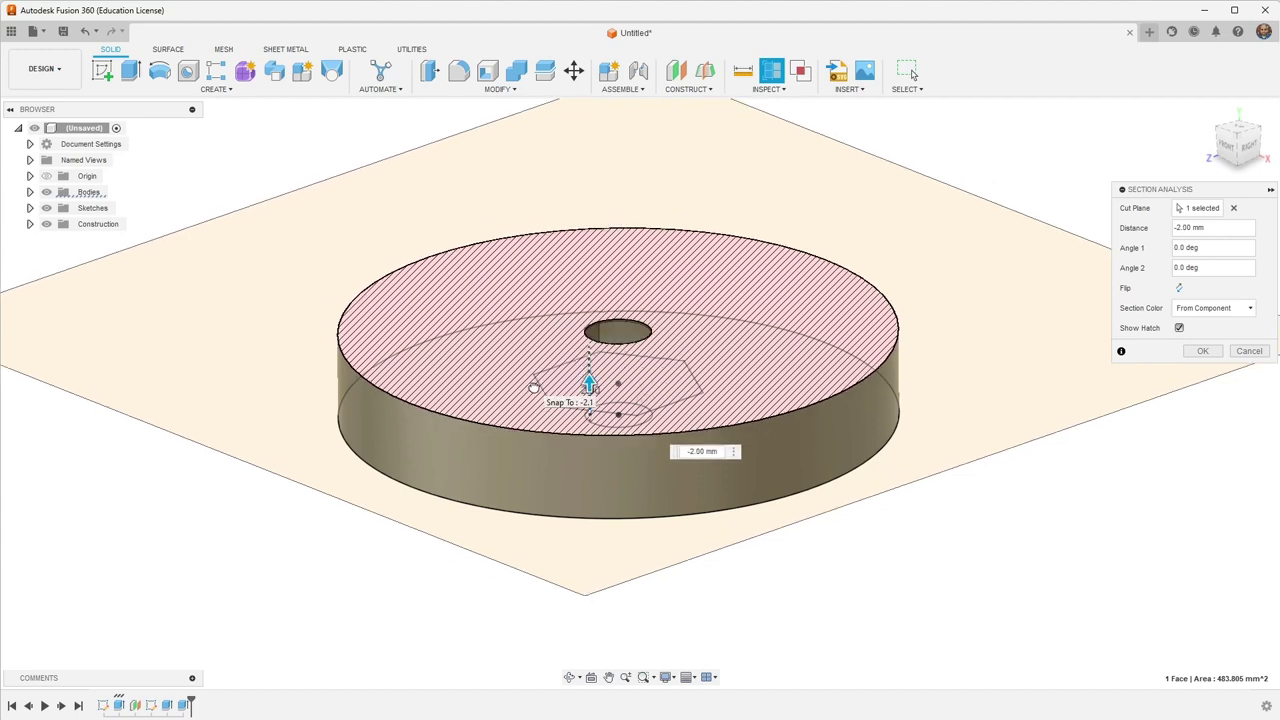